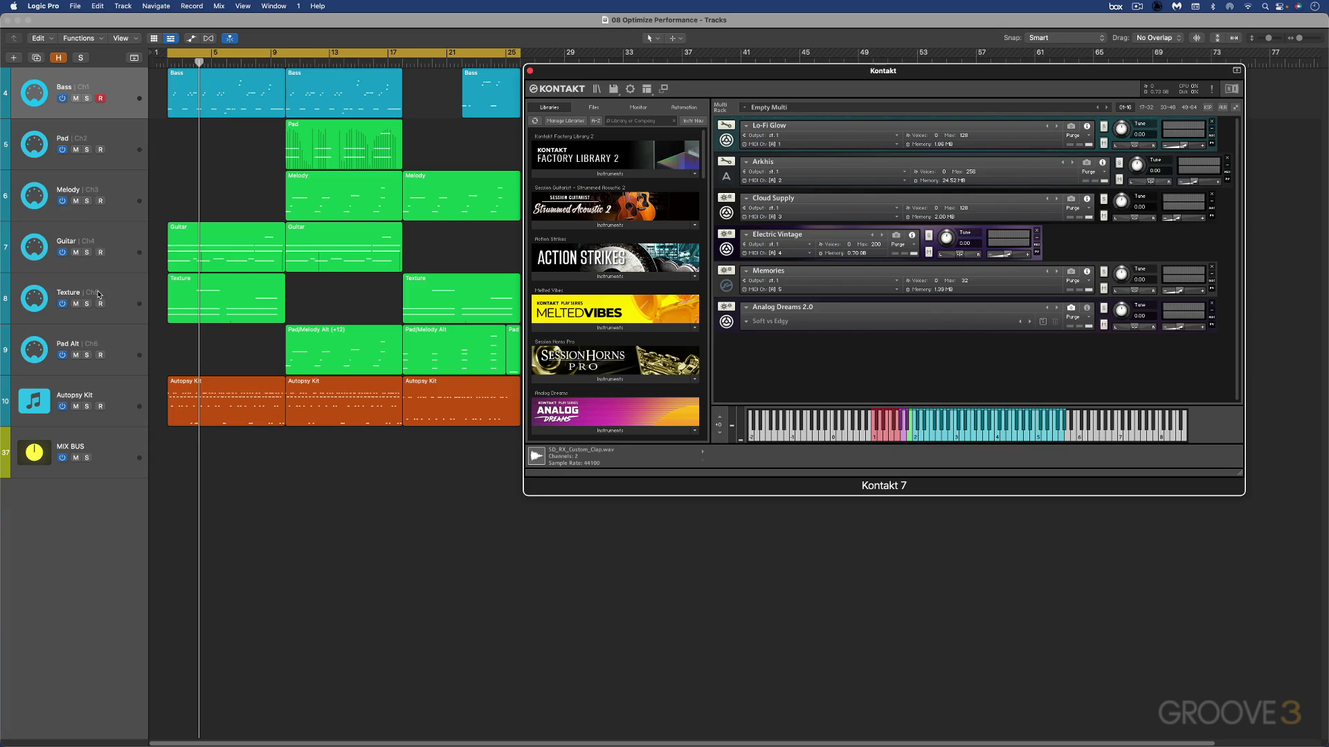
Play the Logic project from bar 1 so the six-instrument Kontakt multi sounds.
{"action": "key", "text": "Return"}
{"action": "key", "text": "space"}
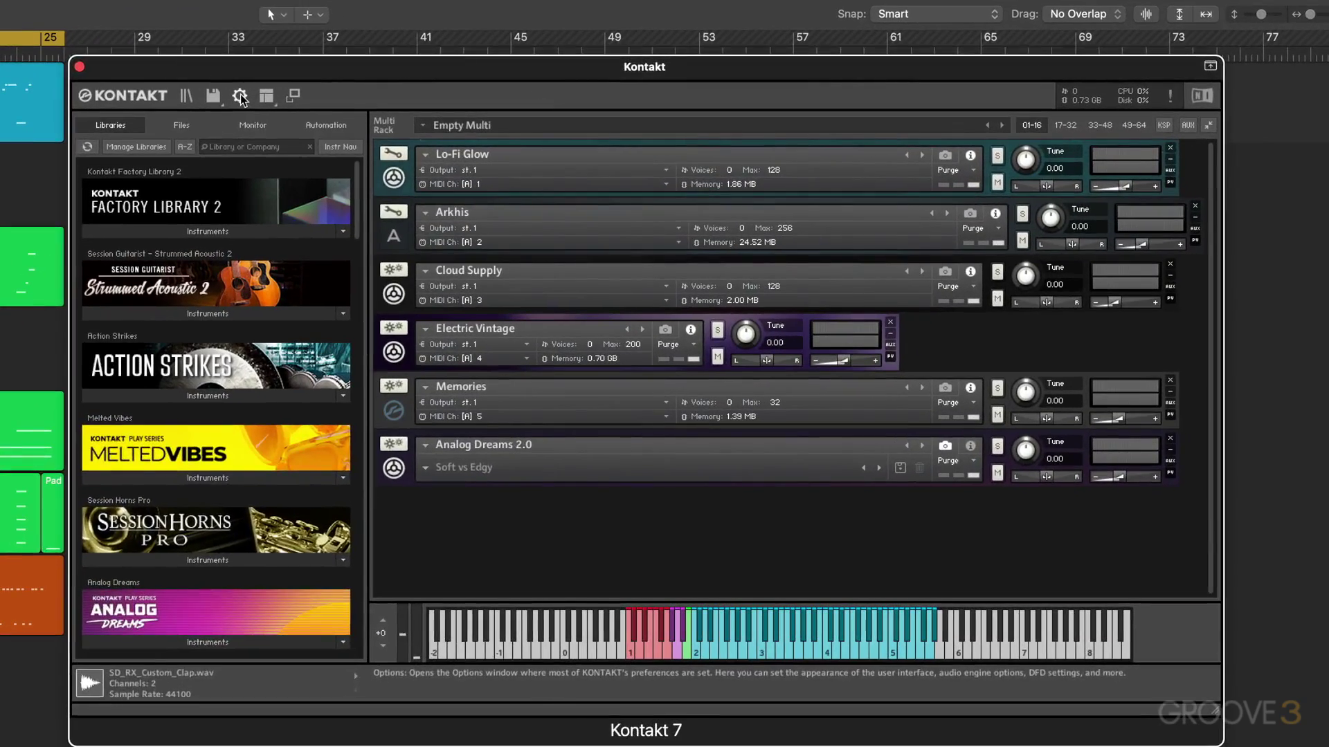
In Interface options, reset the window size and tick 'Show mapping and keyswitches on keyboard'.
{"action": "left_click", "coordinate": [241, 97]}
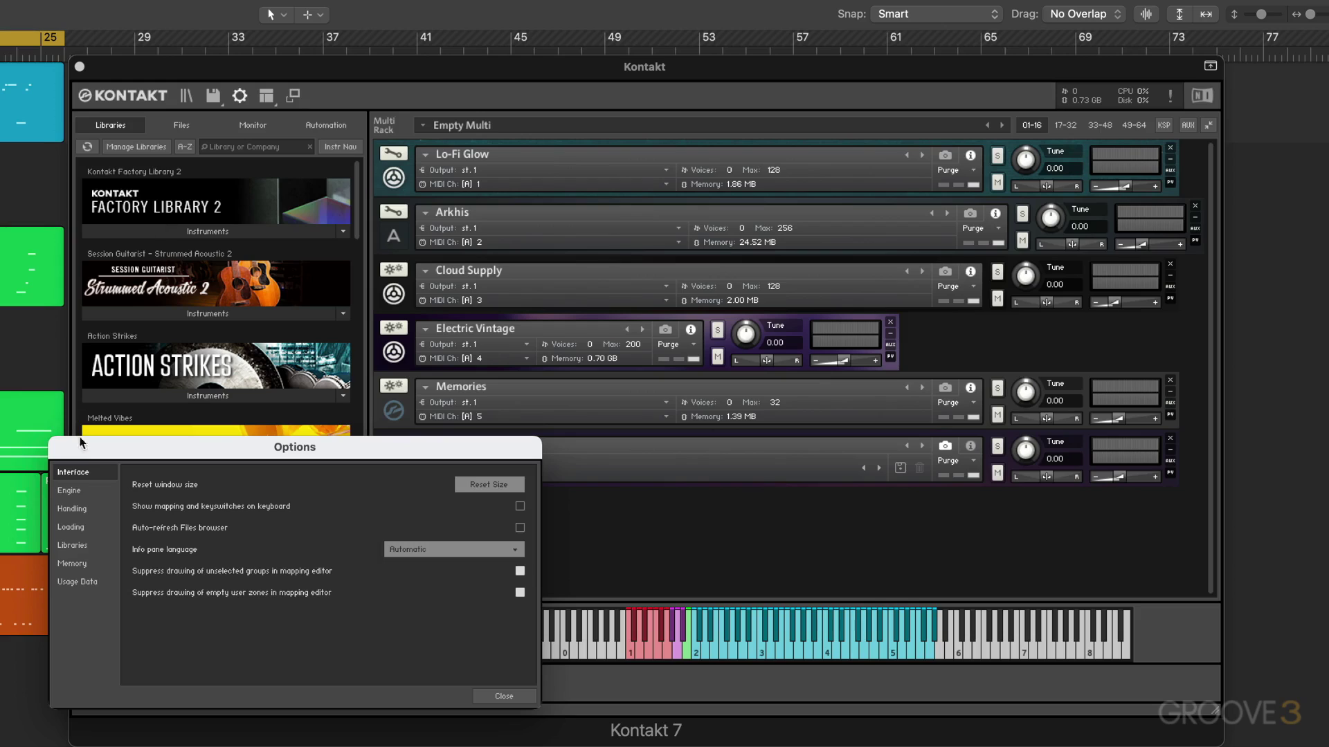
{"action": "left_click", "coordinate": [80, 489]}
{"action": "left_click", "coordinate": [73, 472]}
{"action": "left_click", "coordinate": [492, 485]}
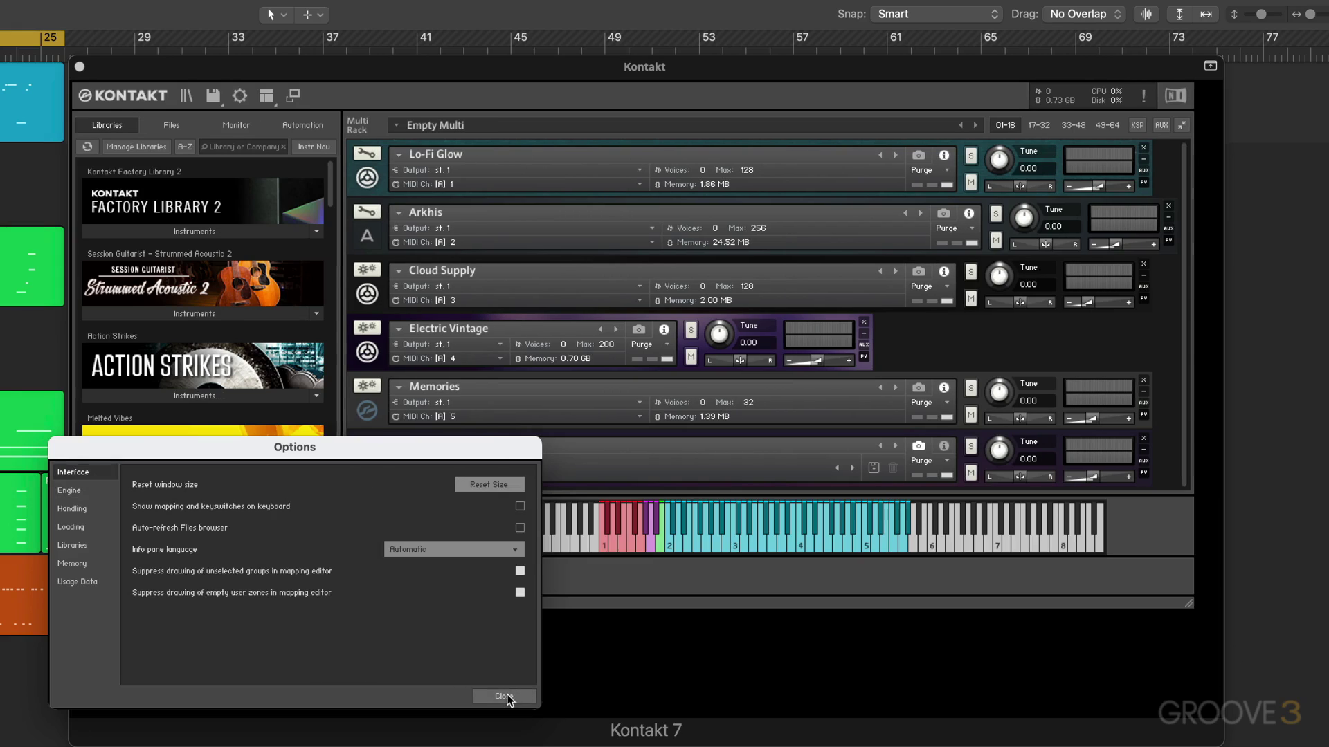
{"action": "left_click", "coordinate": [504, 696]}
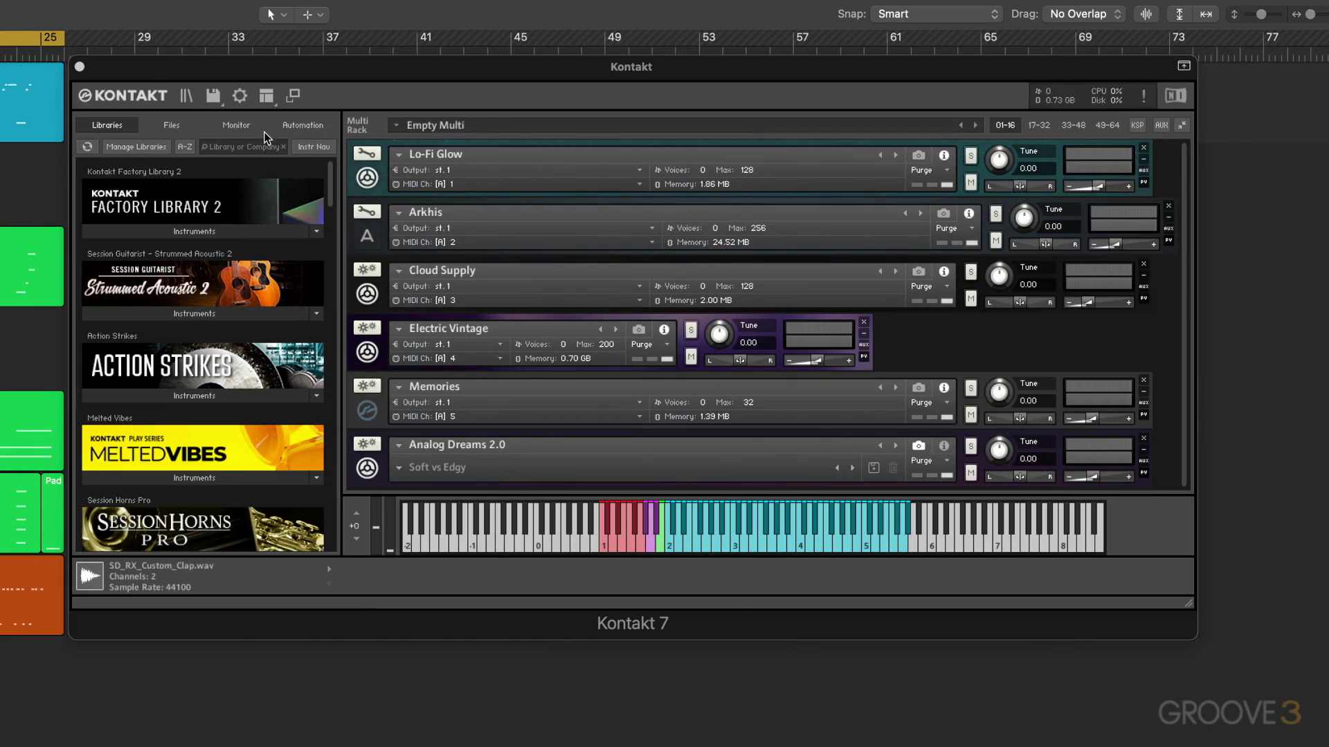
{"action": "left_click", "coordinate": [240, 97]}
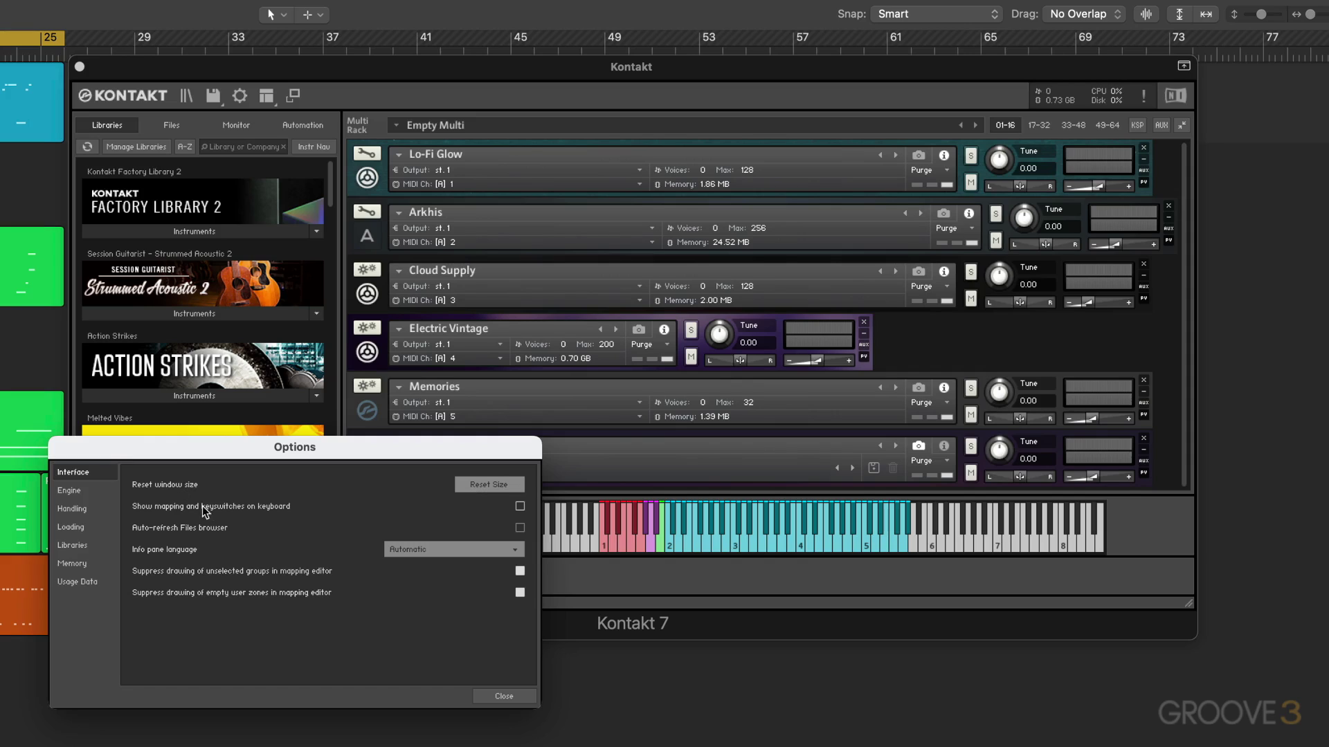
{"action": "left_click", "coordinate": [269, 511]}
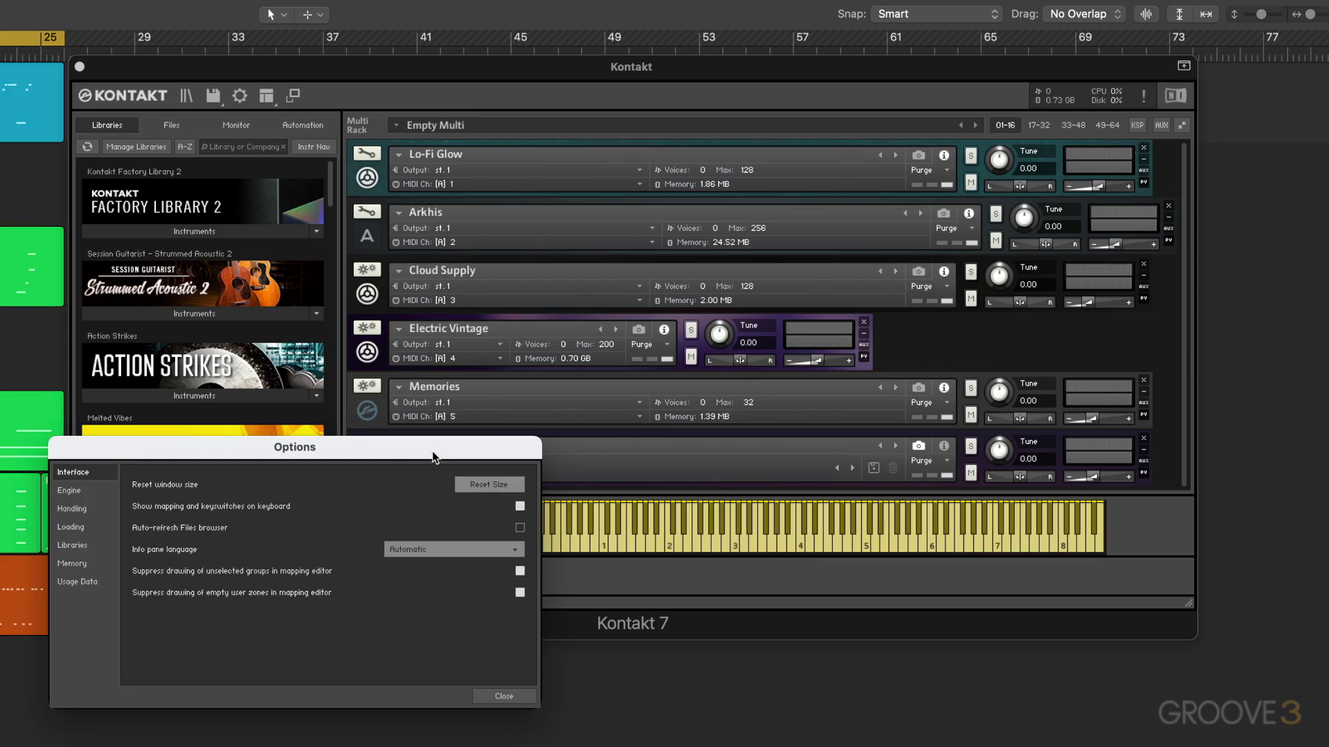
Close Options, select the Electric Vintage slot, and reopen the Options dialog.
{"action": "left_click_drag", "start_coordinate": [431, 450], "coordinate": [306, 470]}
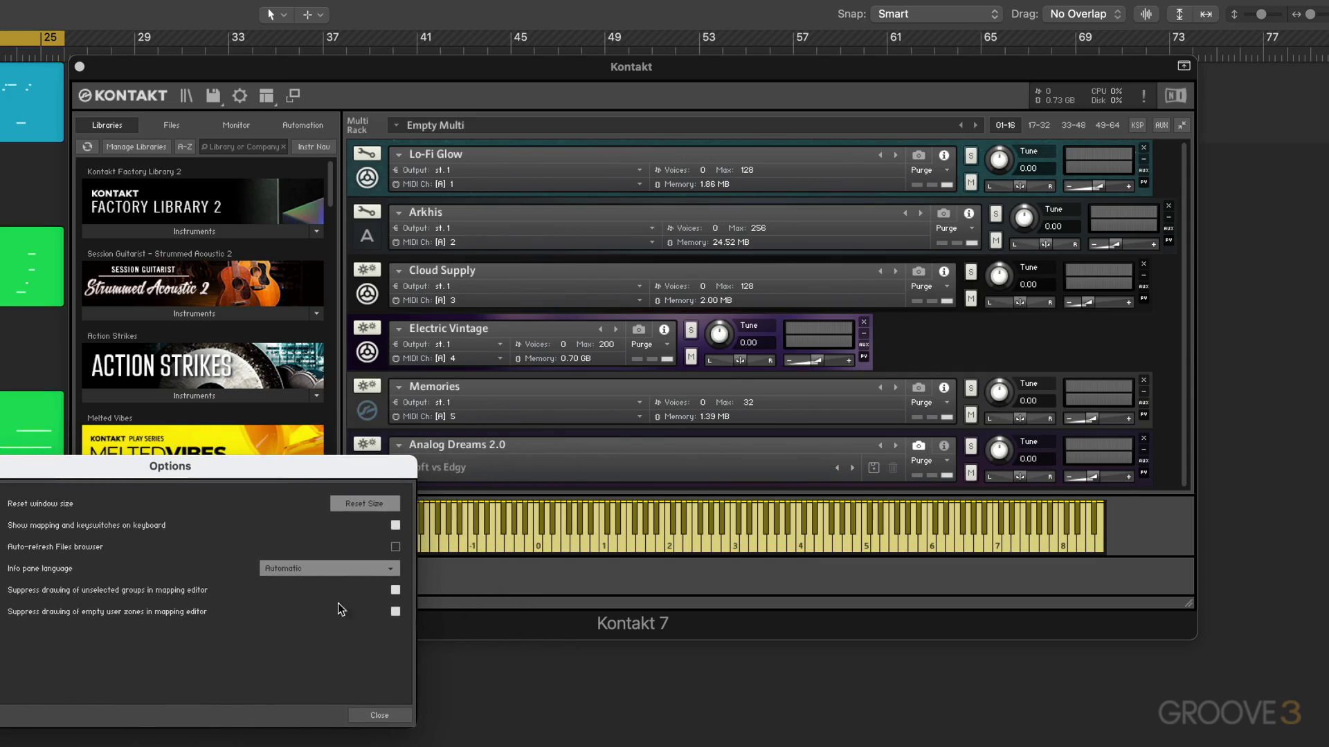
{"action": "left_click", "coordinate": [377, 712]}
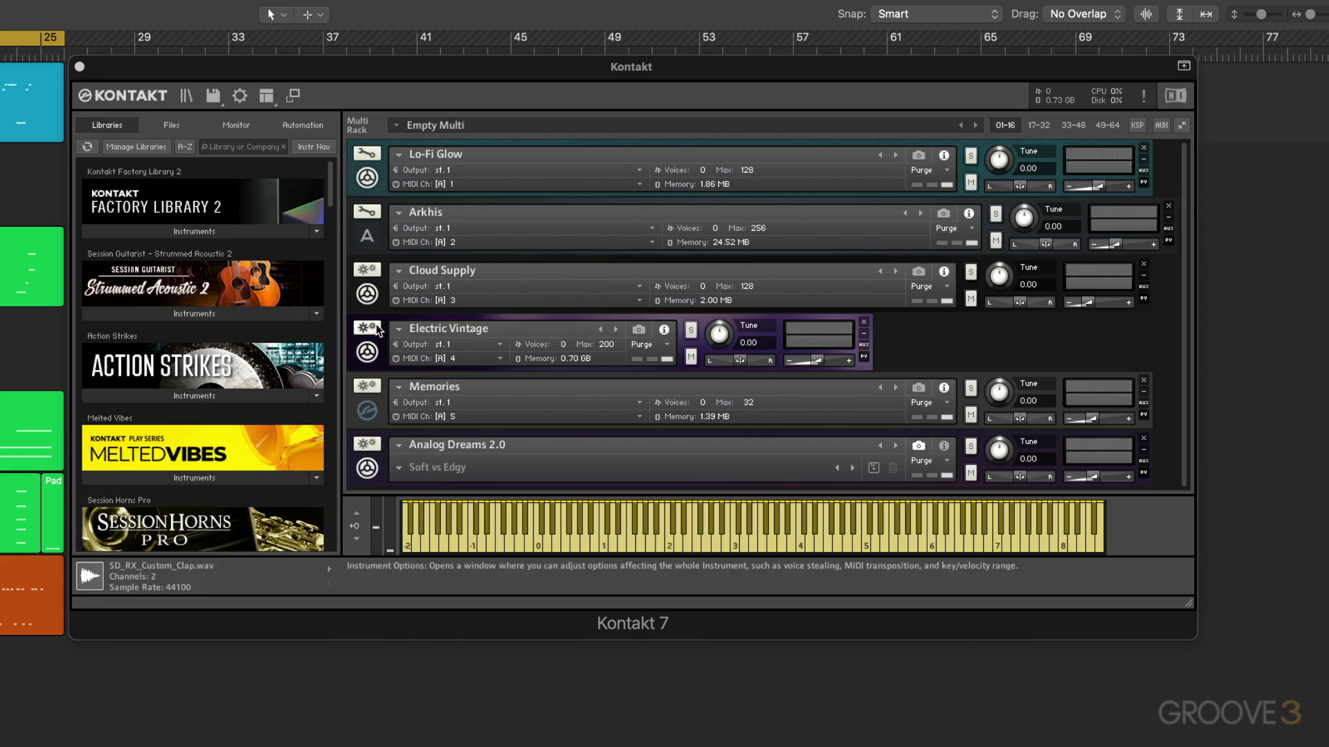
{"action": "left_click", "coordinate": [865, 367]}
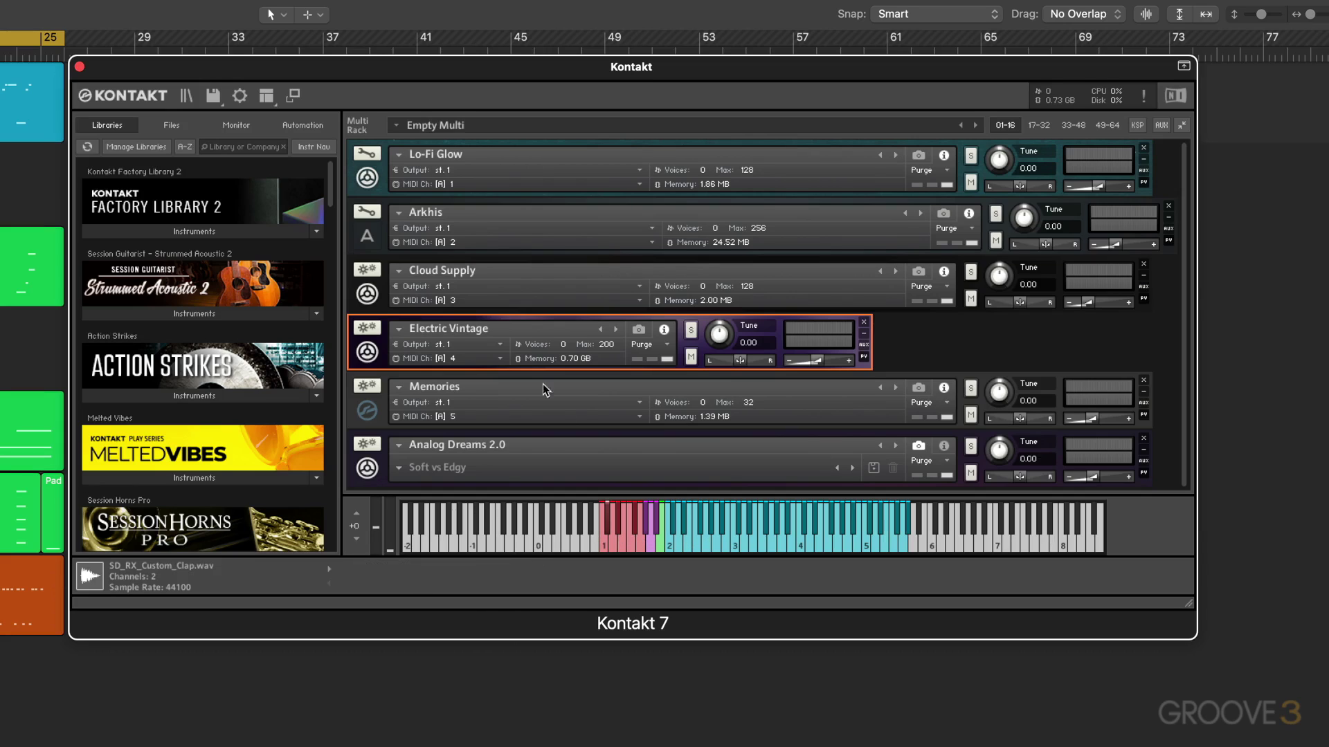
{"action": "left_click", "coordinate": [240, 96]}
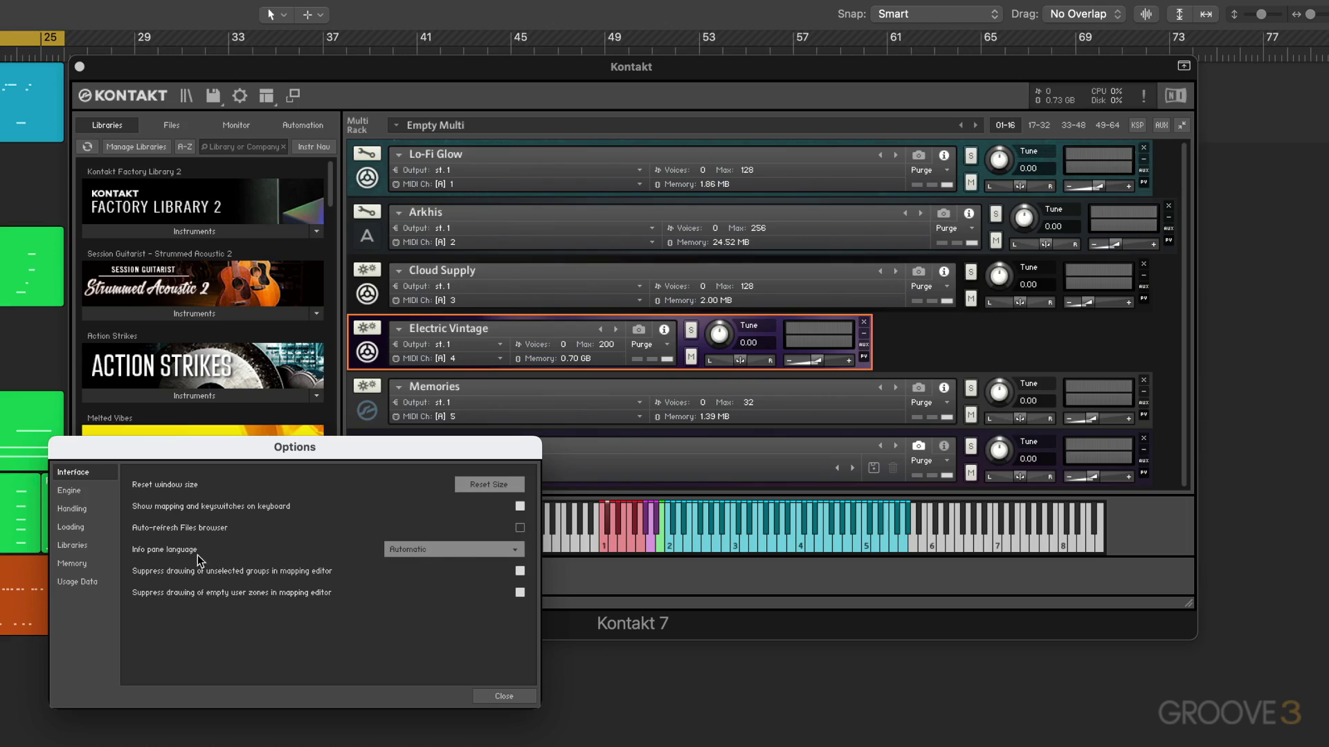
{"action": "left_click", "coordinate": [455, 551]}
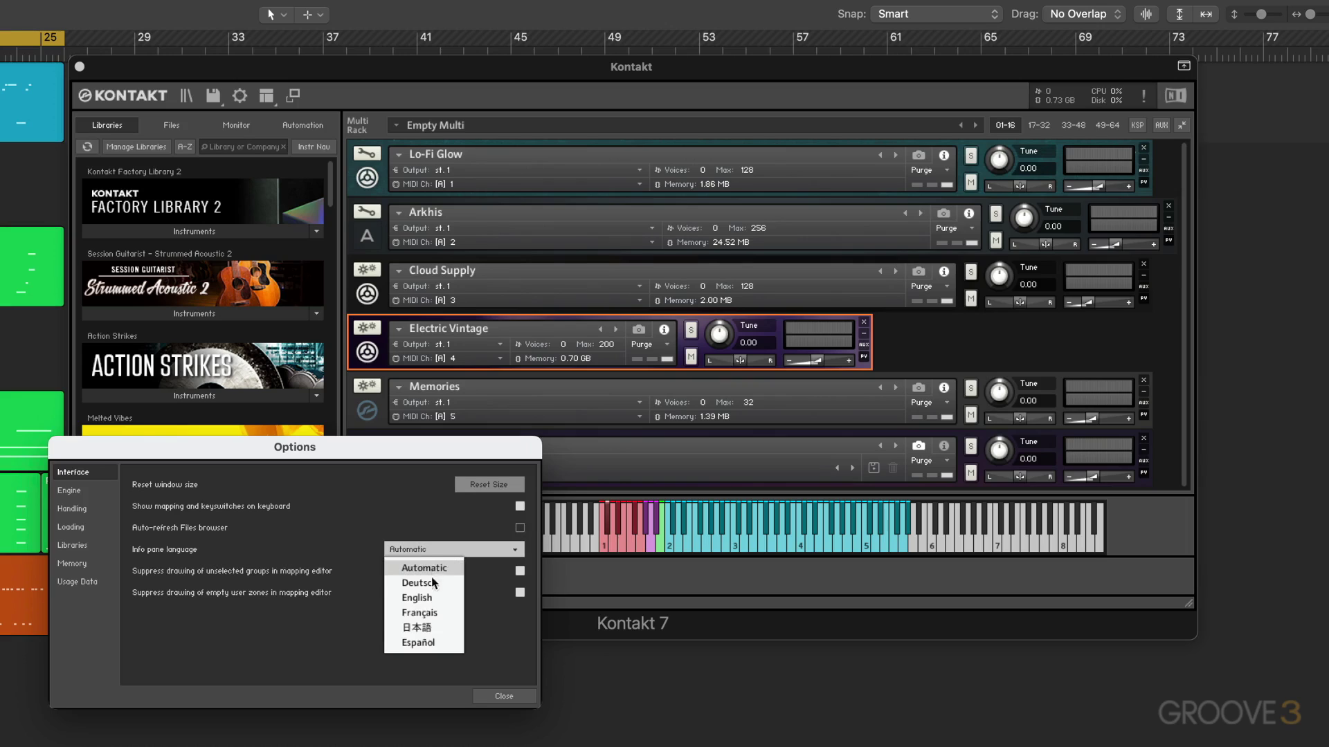
{"action": "left_click", "coordinate": [347, 539]}
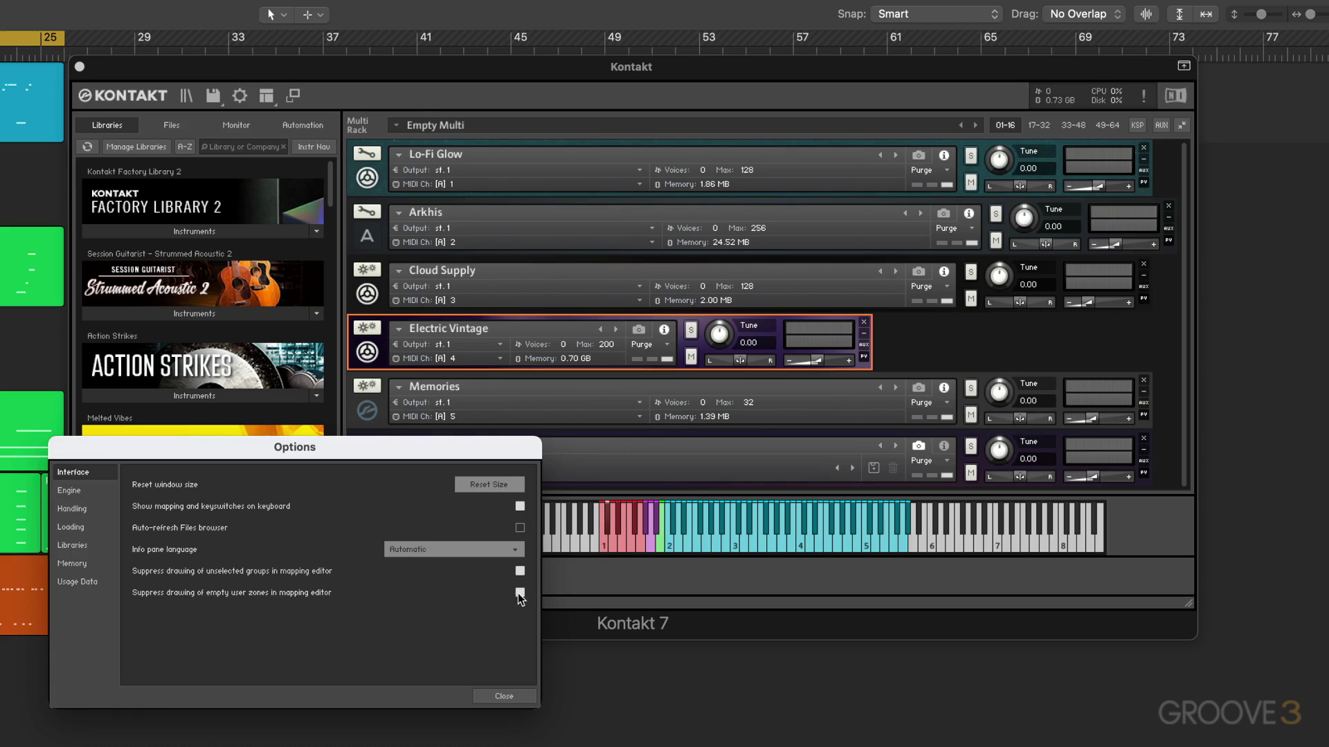
Set the Engine default instrument volume to 0 dB and acknowledge the host-restart notice.
{"action": "left_click", "coordinate": [69, 491]}
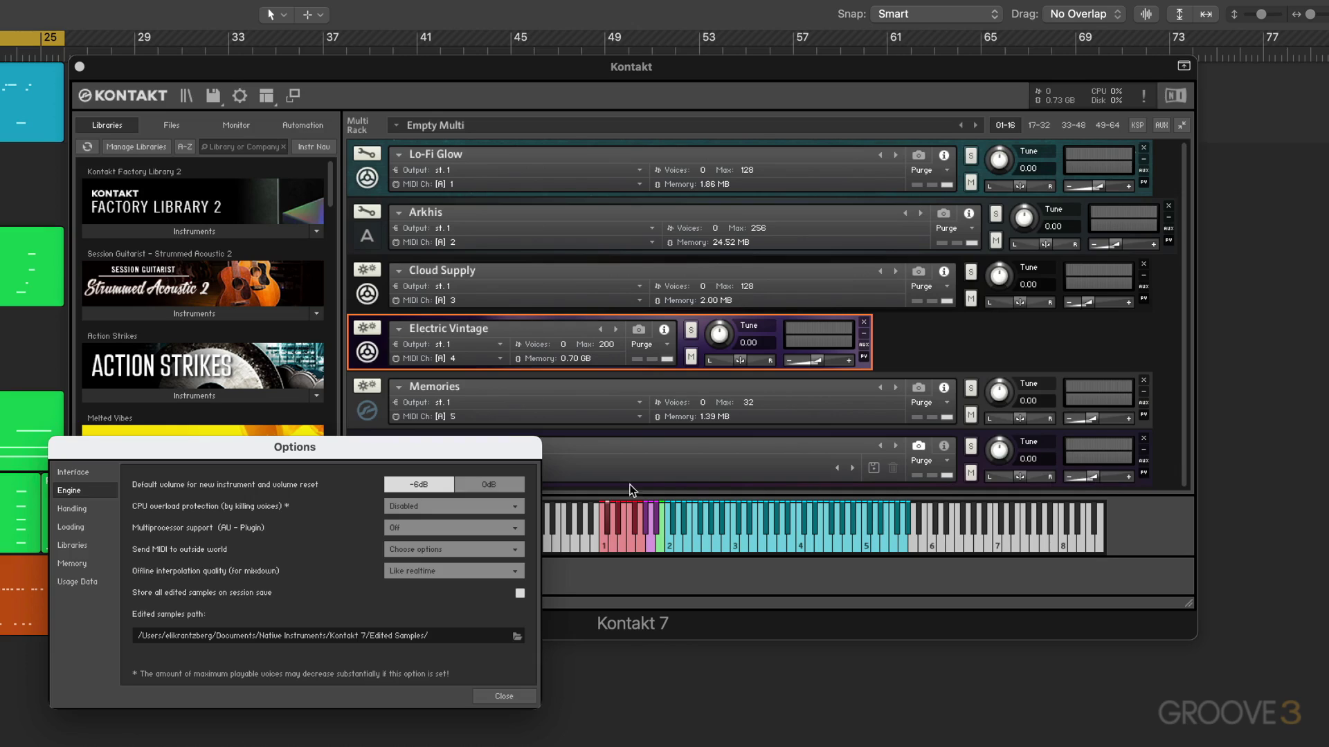
{"action": "left_click", "coordinate": [508, 488]}
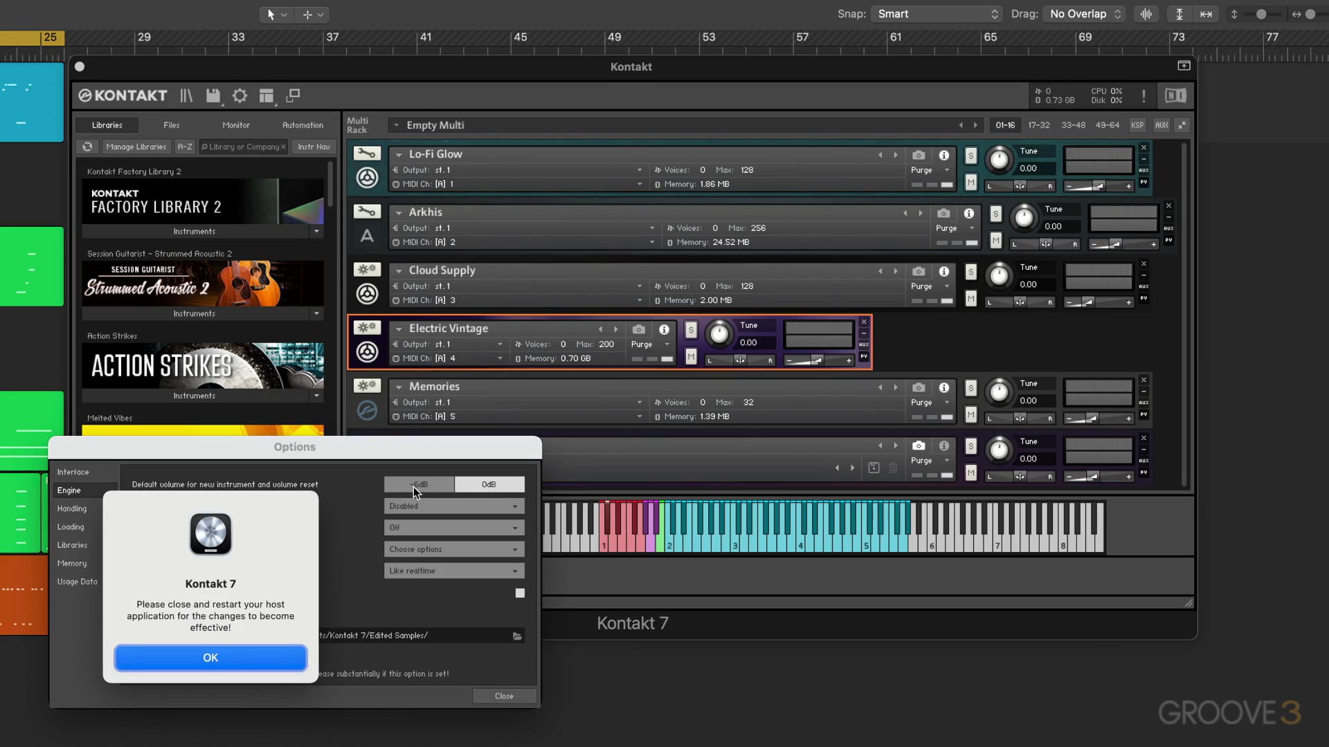
{"action": "left_click", "coordinate": [208, 659]}
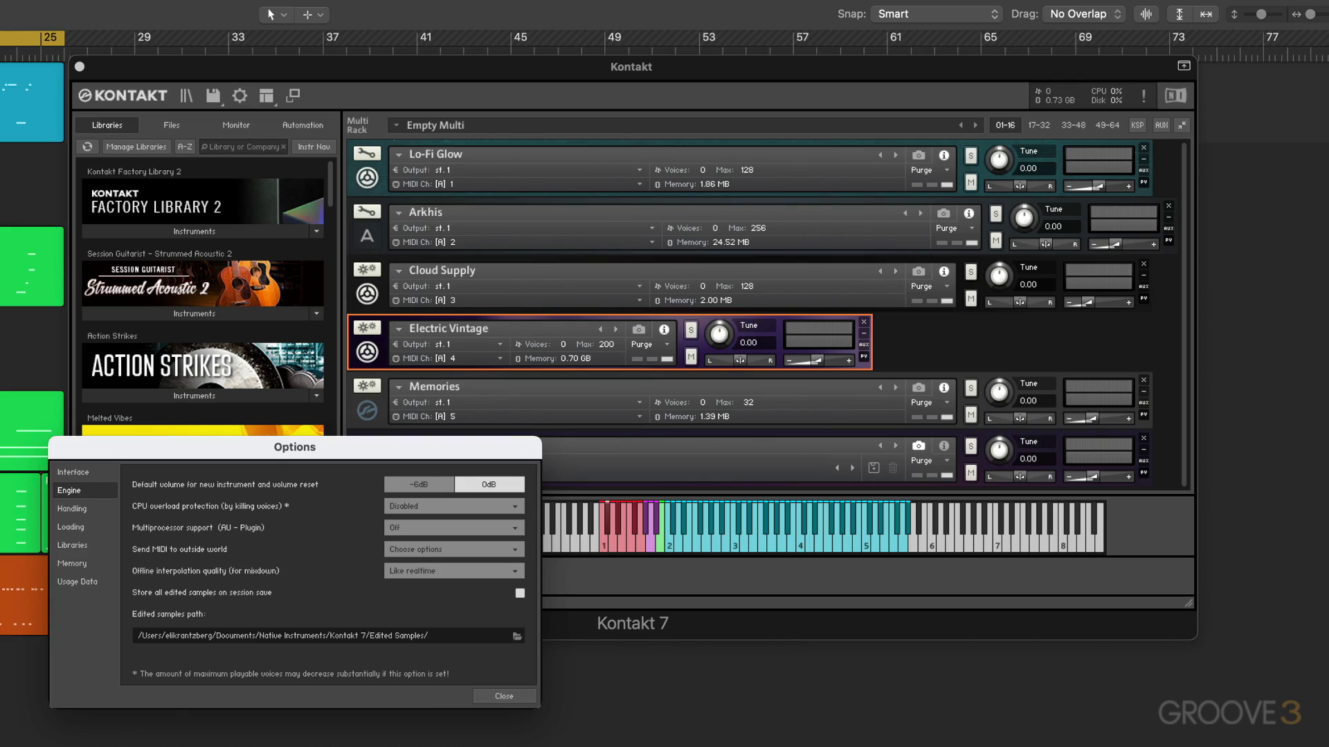
Close Options and view the Monitor's Engine page after glancing at Groups and Zones.
{"action": "left_click", "coordinate": [504, 697]}
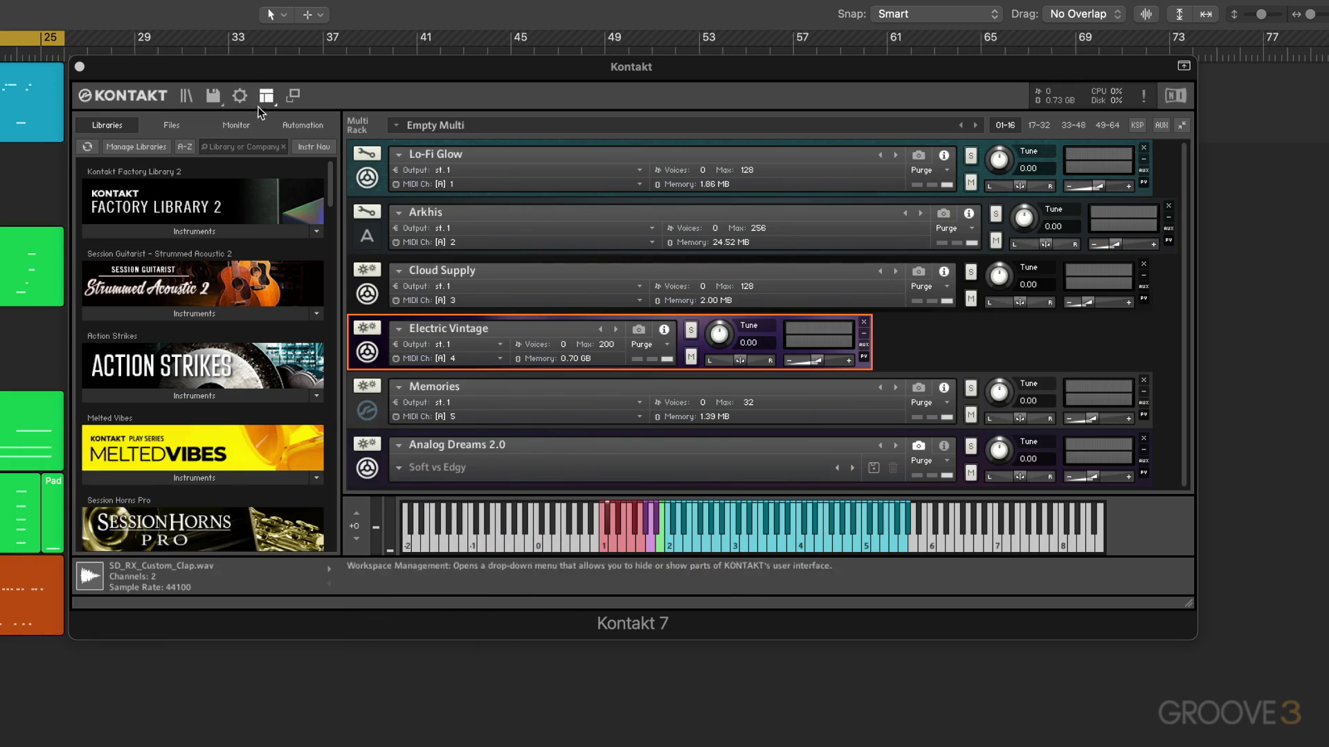
{"action": "left_click", "coordinate": [236, 125]}
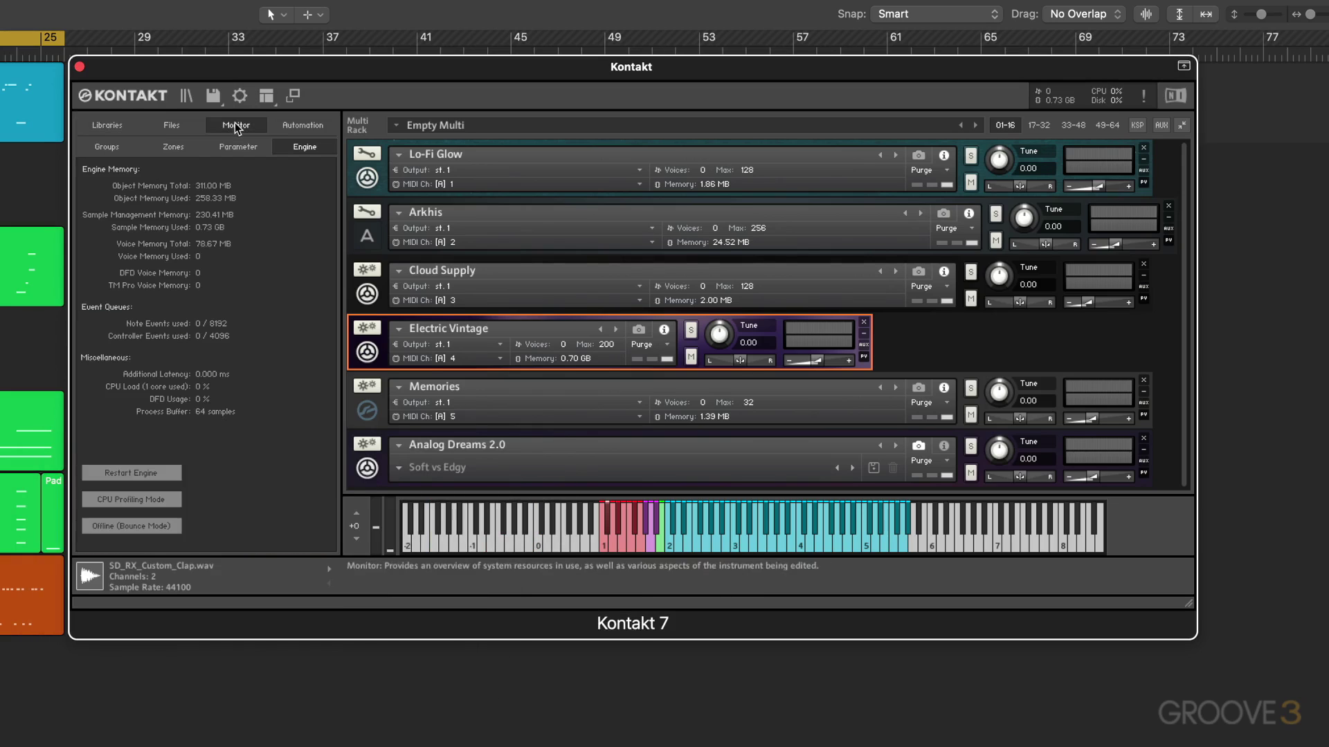
{"action": "left_click", "coordinate": [107, 144]}
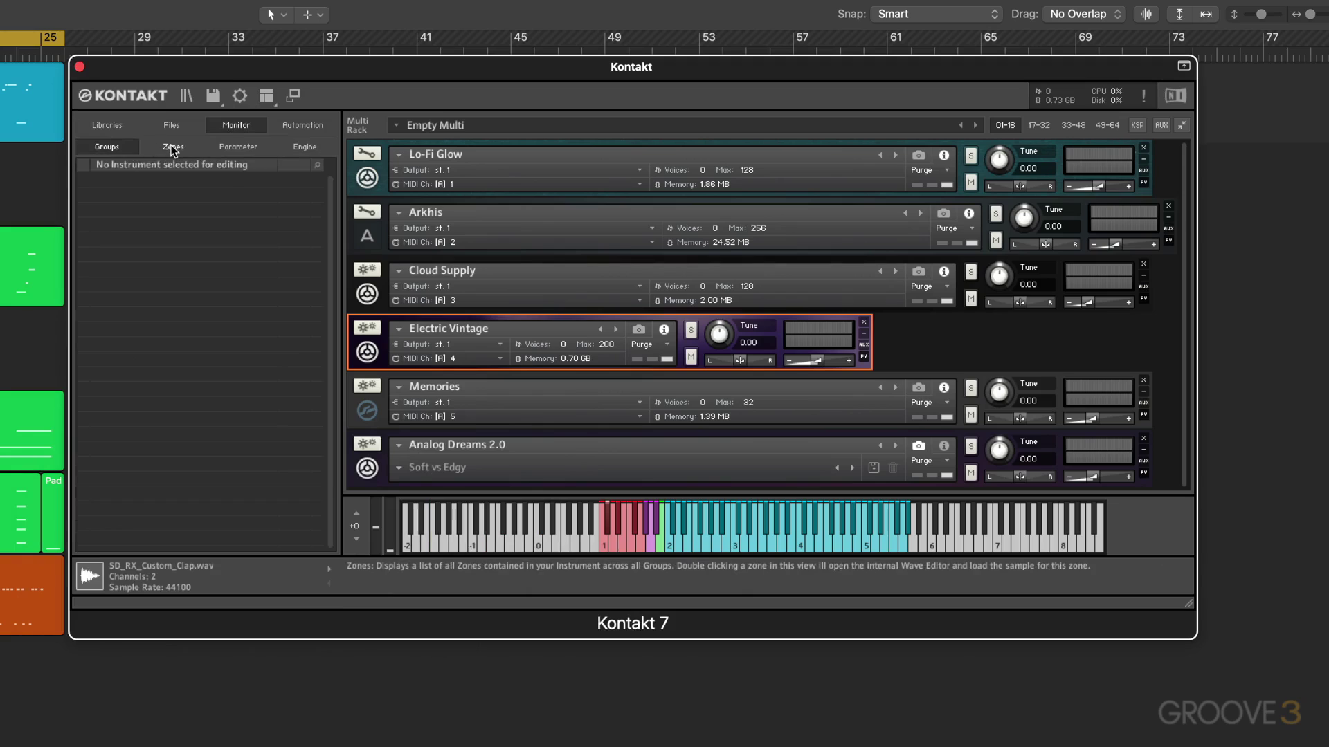
{"action": "left_click", "coordinate": [170, 144]}
{"action": "left_click", "coordinate": [303, 149]}
{"action": "left_click", "coordinate": [229, 144]}
{"action": "left_click", "coordinate": [305, 149]}
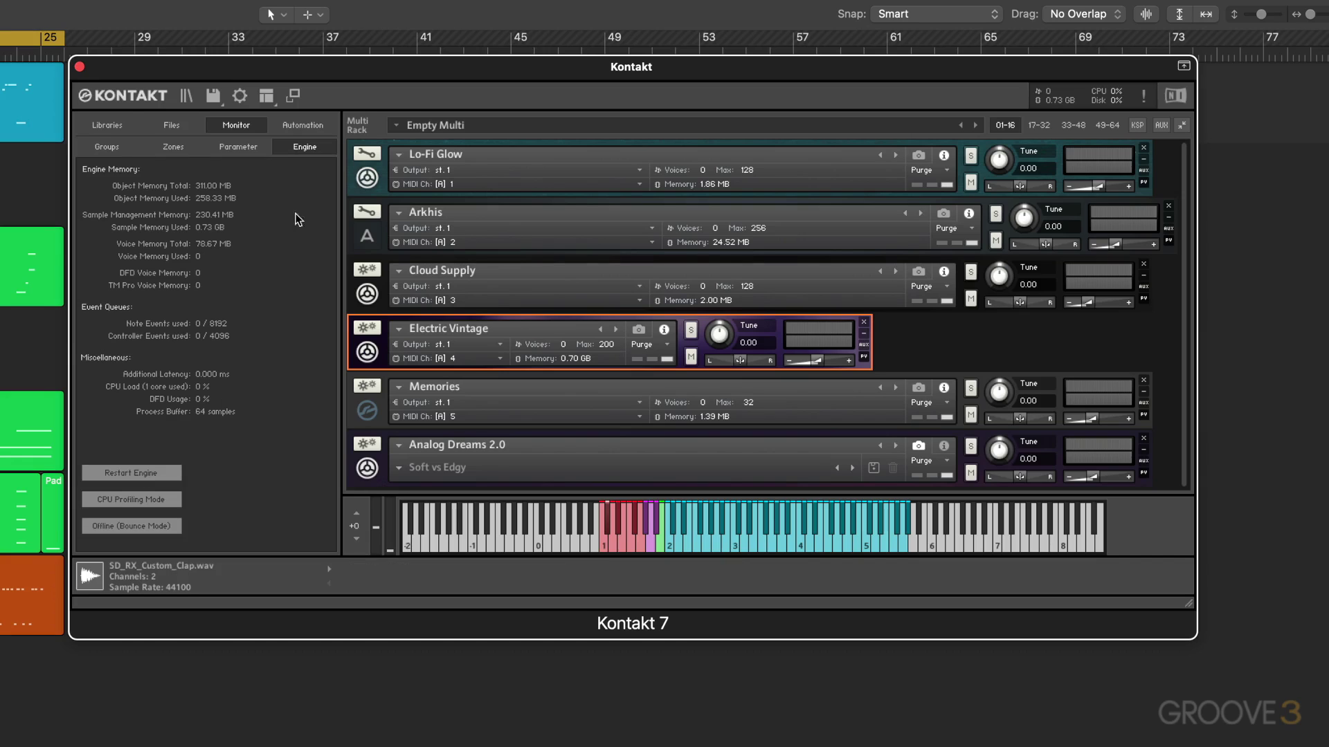
{"action": "left_click", "coordinate": [106, 126]}
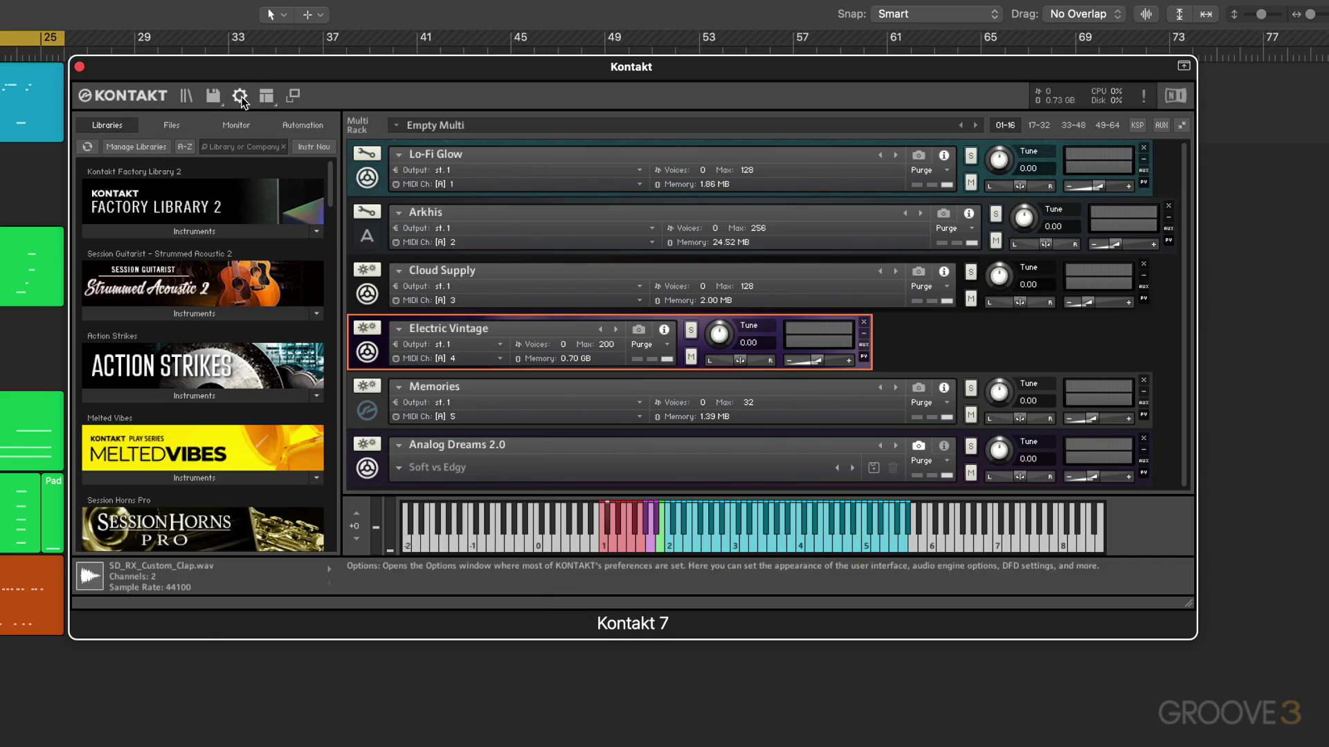
{"action": "left_click", "coordinate": [239, 97]}
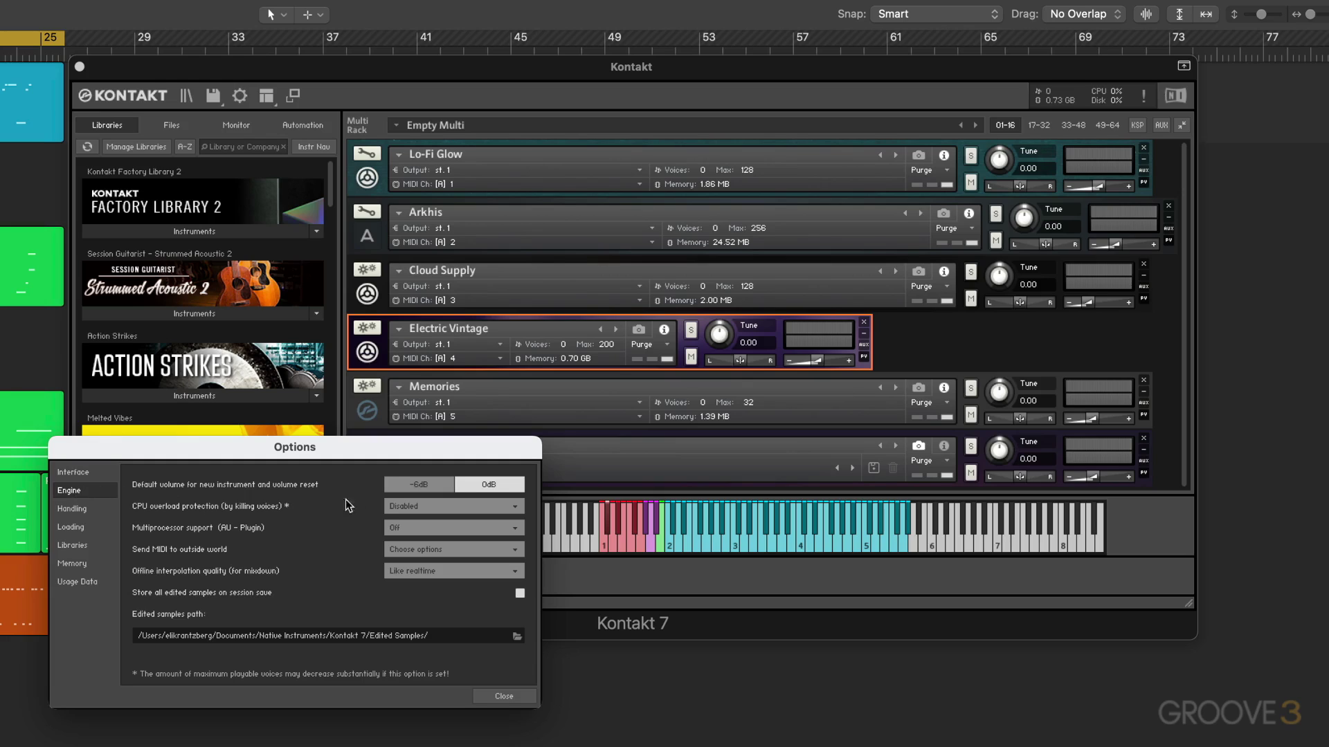
{"action": "left_click", "coordinate": [410, 507]}
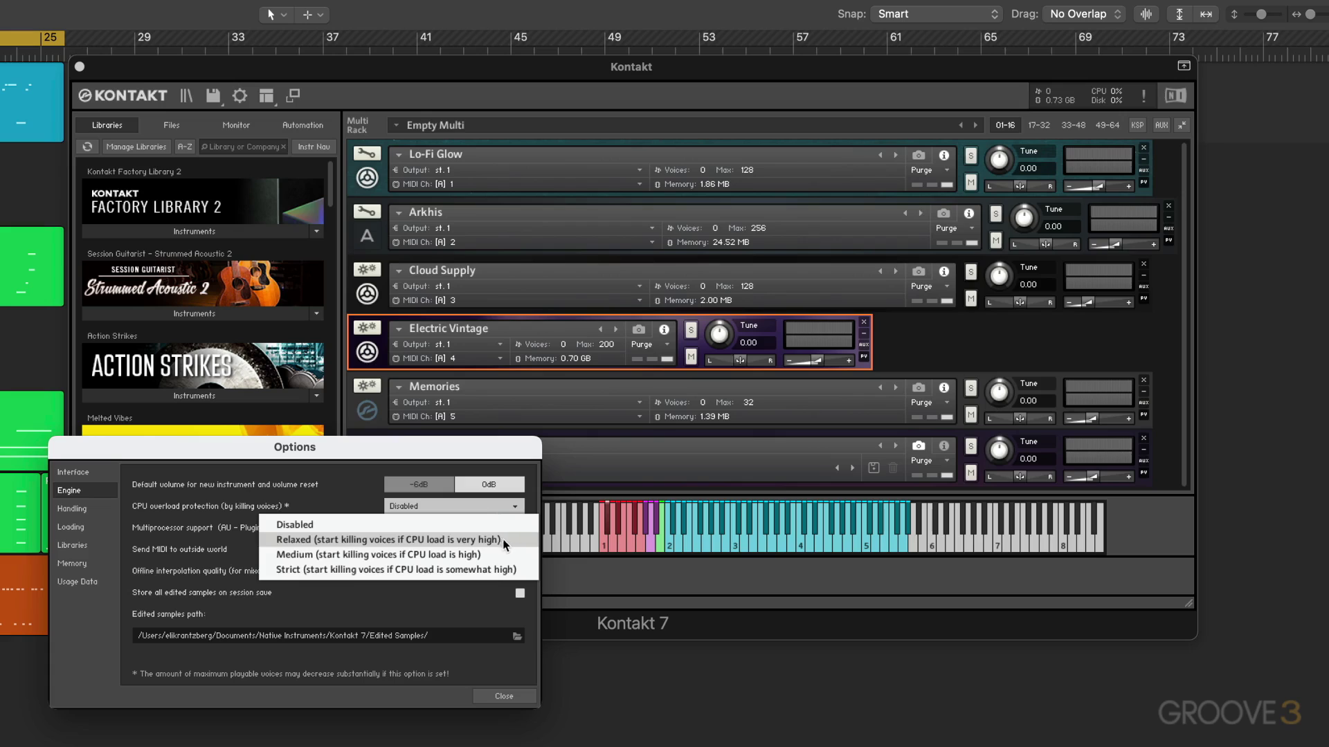
{"action": "left_click", "coordinate": [417, 602]}
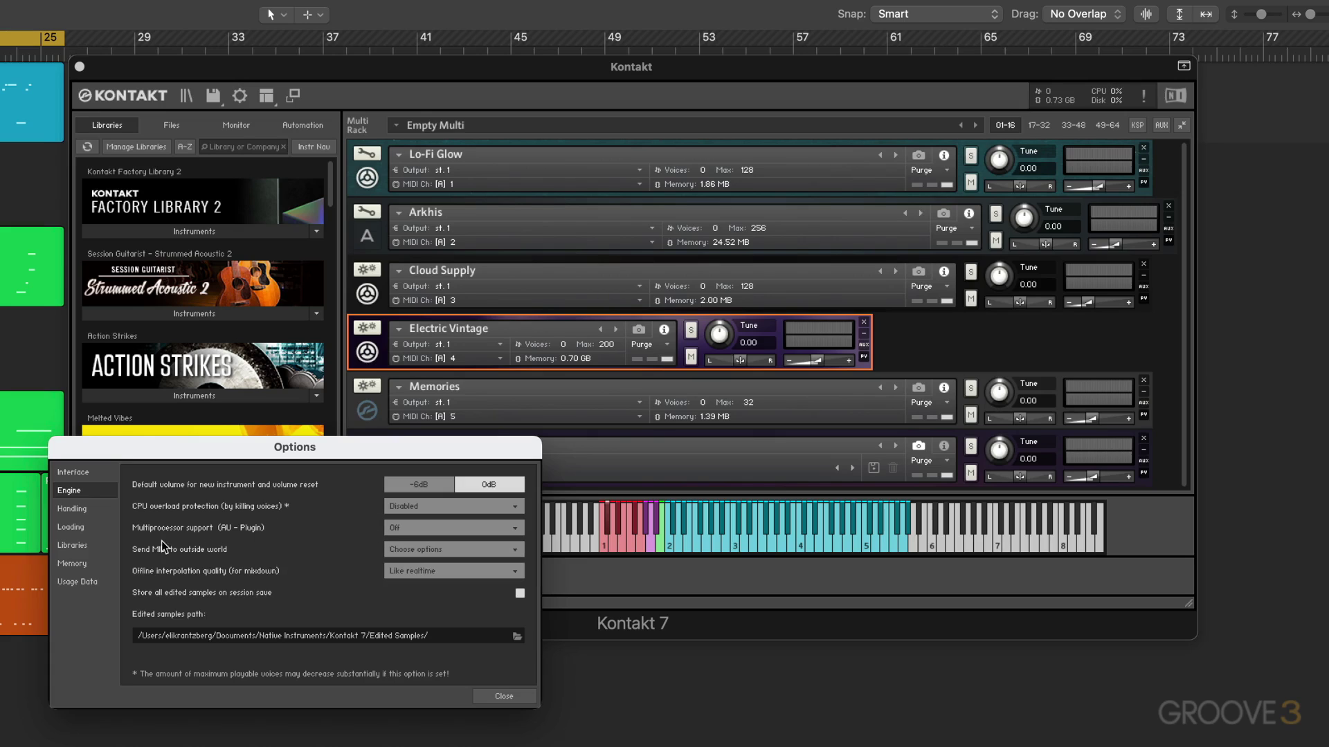
Review the Multiprocessor support choices (Off to 16 cores), leaving it Off.
{"action": "left_click", "coordinate": [412, 528]}
{"action": "left_click", "coordinate": [341, 519]}
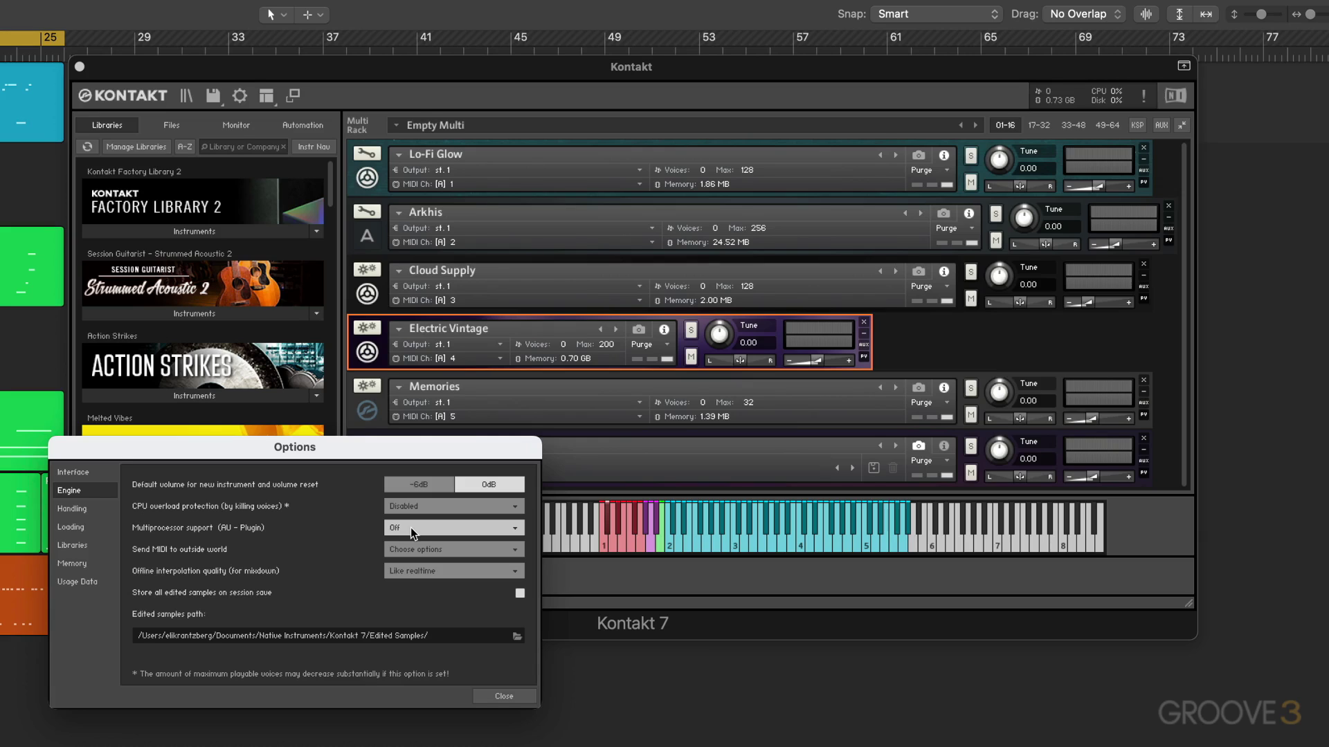
{"action": "left_click", "coordinate": [414, 527]}
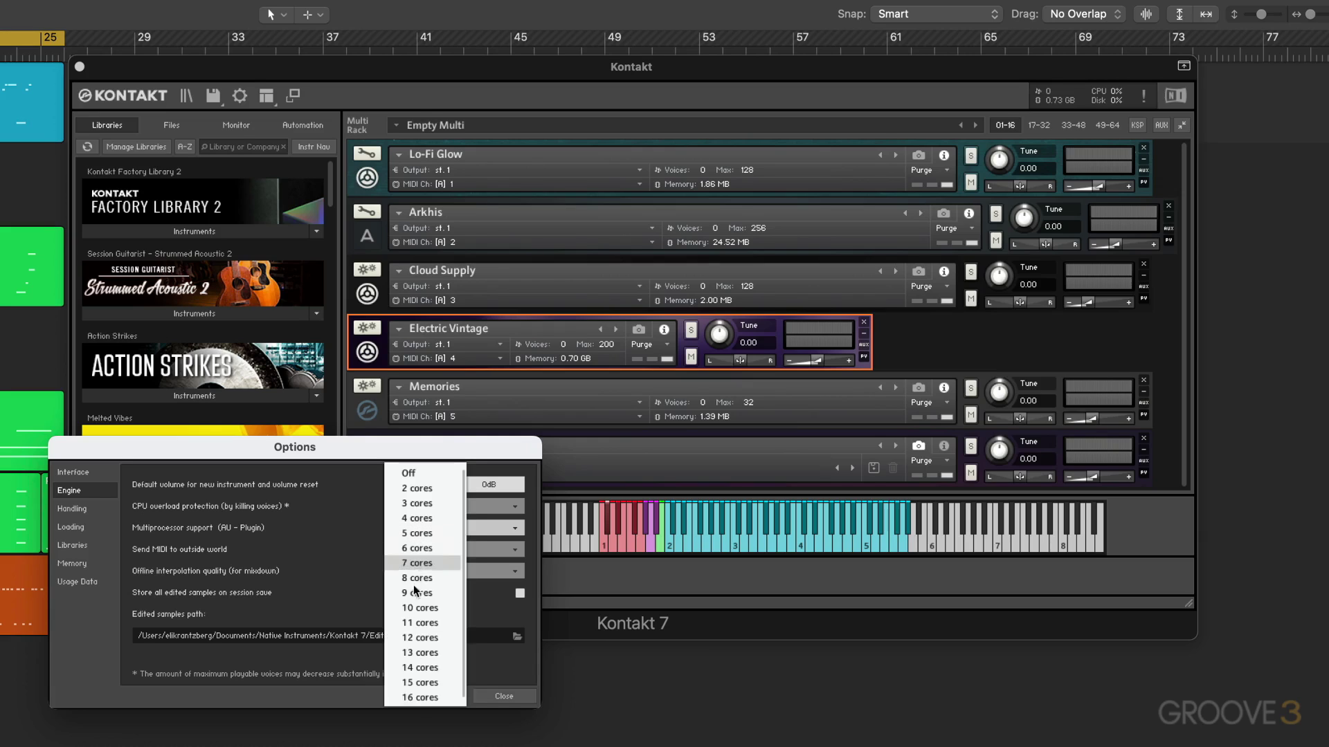
{"action": "left_click", "coordinate": [327, 578]}
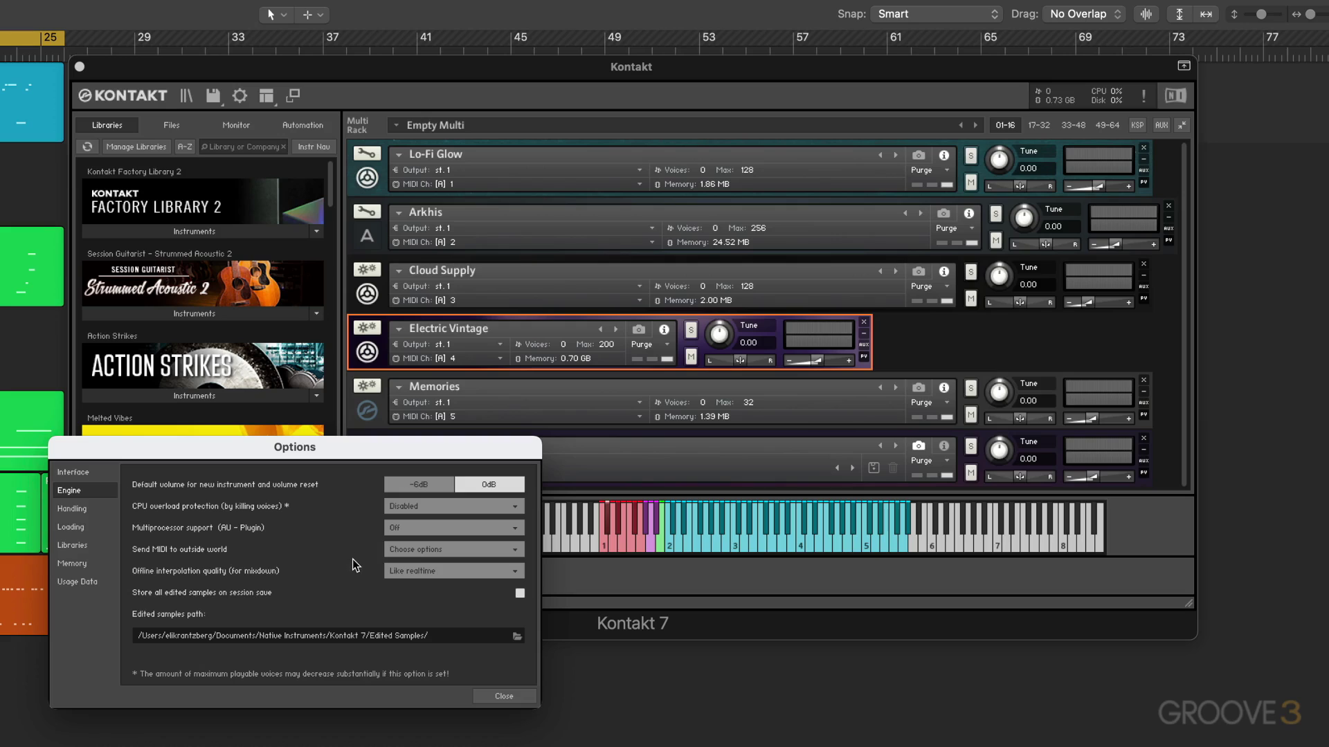
{"action": "left_click", "coordinate": [414, 550]}
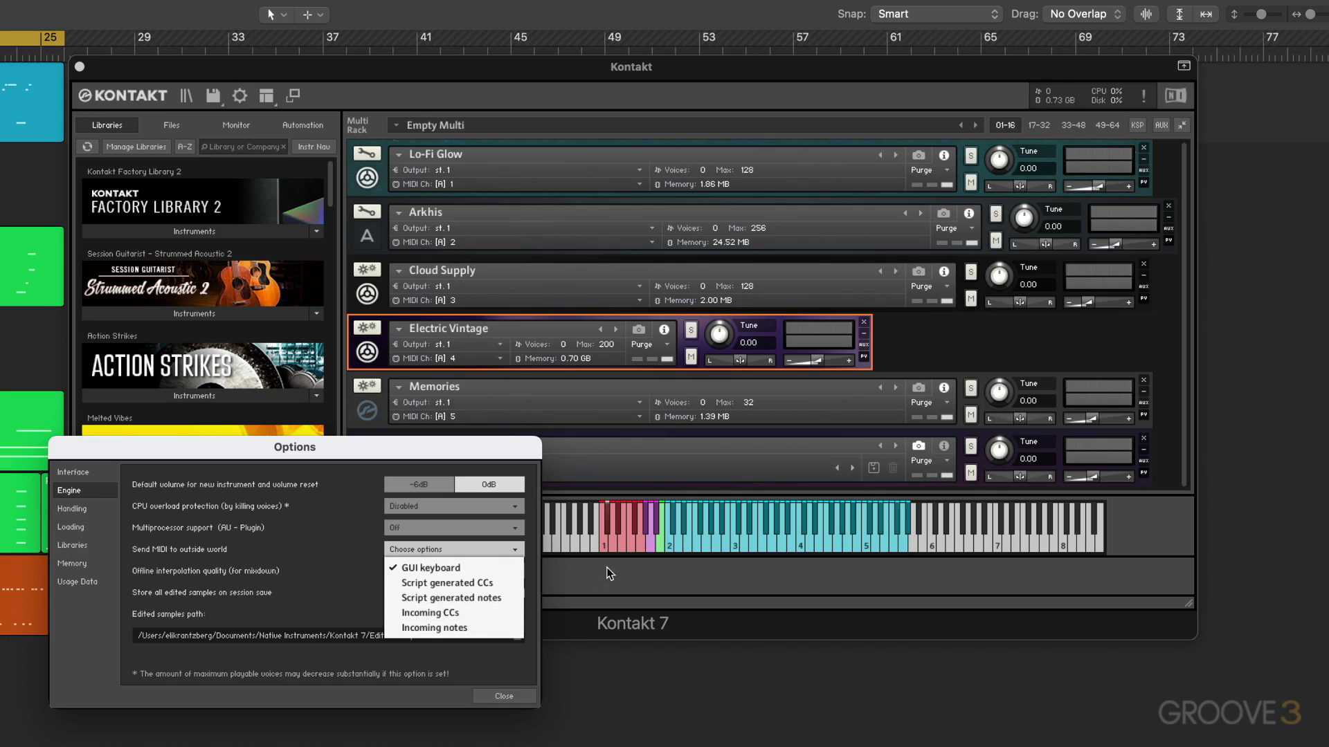
{"action": "left_click", "coordinate": [284, 570]}
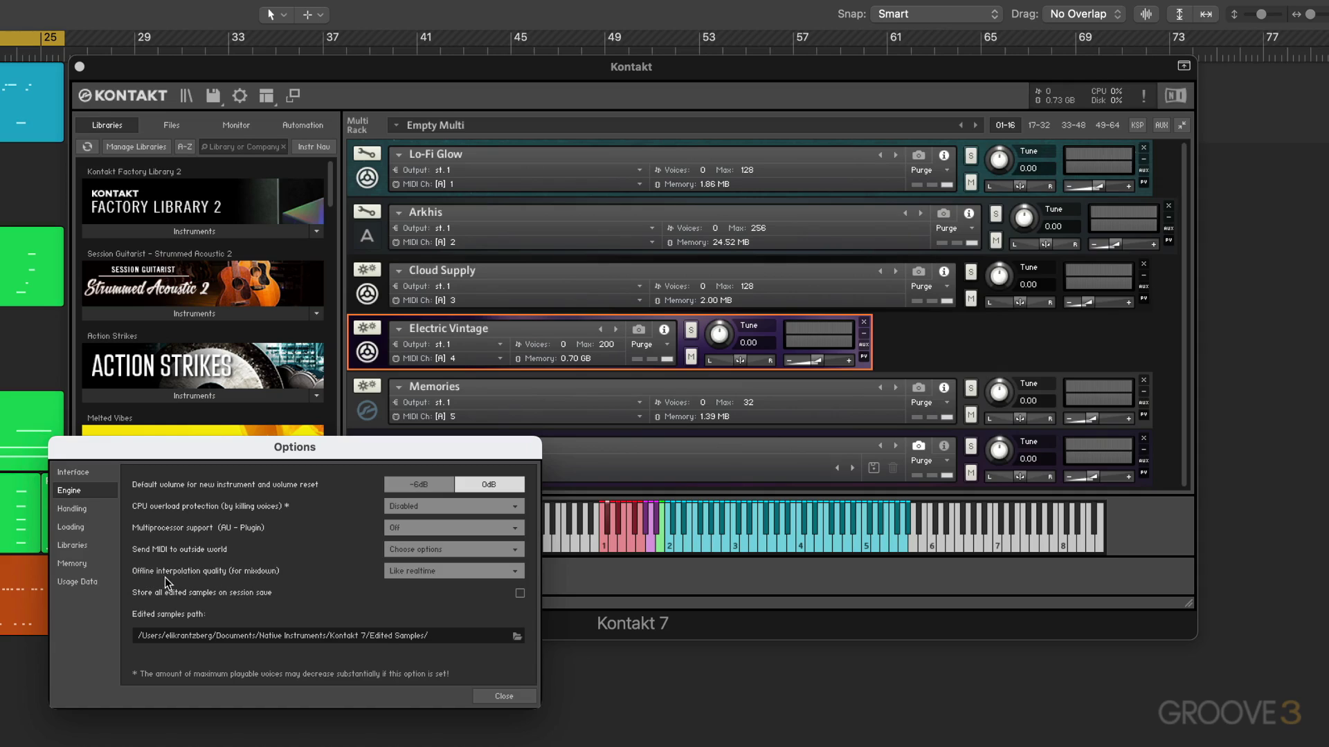
Try Perfect offline interpolation, revert to Like realtime, and close Options.
{"action": "left_click", "coordinate": [393, 573]}
{"action": "left_click", "coordinate": [339, 576]}
{"action": "left_click", "coordinate": [412, 572]}
{"action": "left_click", "coordinate": [417, 619]}
{"action": "left_click", "coordinate": [415, 572]}
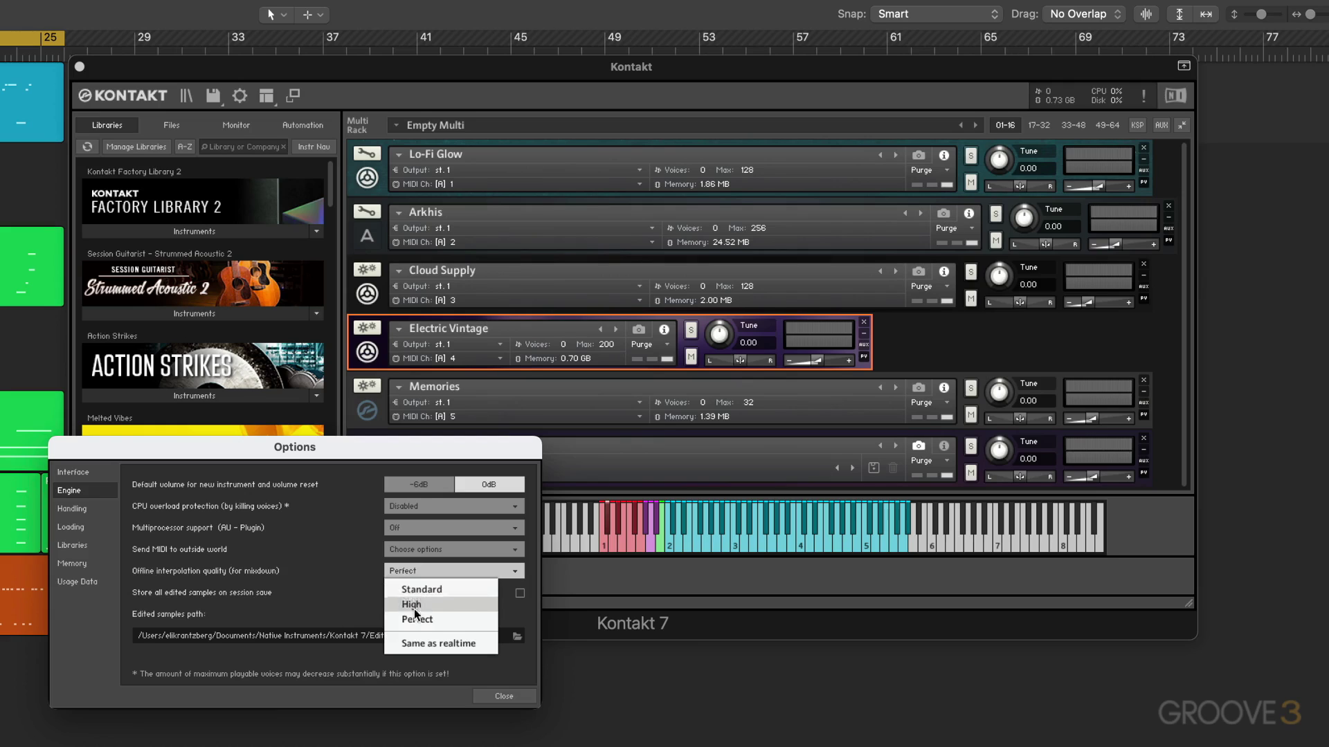
{"action": "left_click", "coordinate": [414, 643]}
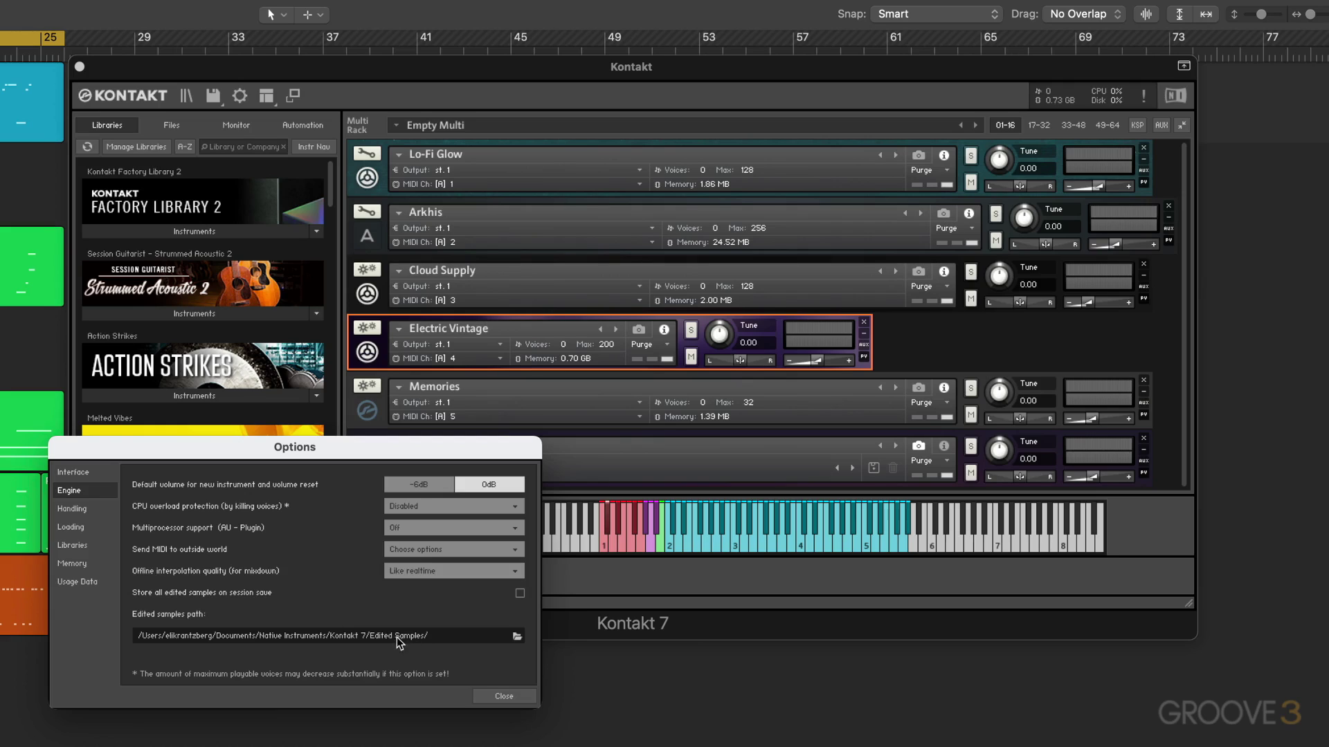
{"action": "left_click", "coordinate": [501, 695]}
{"action": "left_click", "coordinate": [360, 211]}
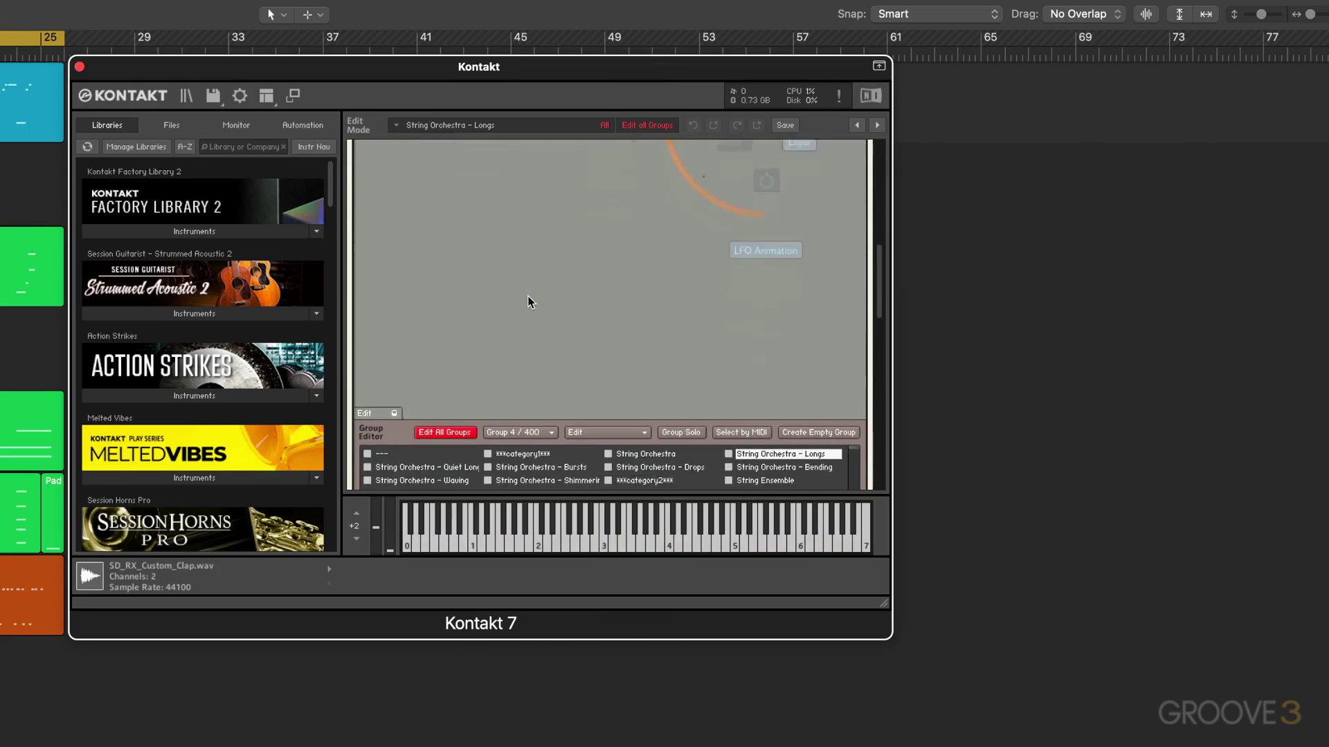
{"action": "scroll", "coordinate": [527, 296], "scroll_direction": "down", "scroll_amount": 5}
{"action": "scroll", "coordinate": [527, 297], "scroll_direction": "down", "scroll_amount": 2}
{"action": "scroll", "coordinate": [527, 296], "scroll_direction": "down", "scroll_amount": 1}
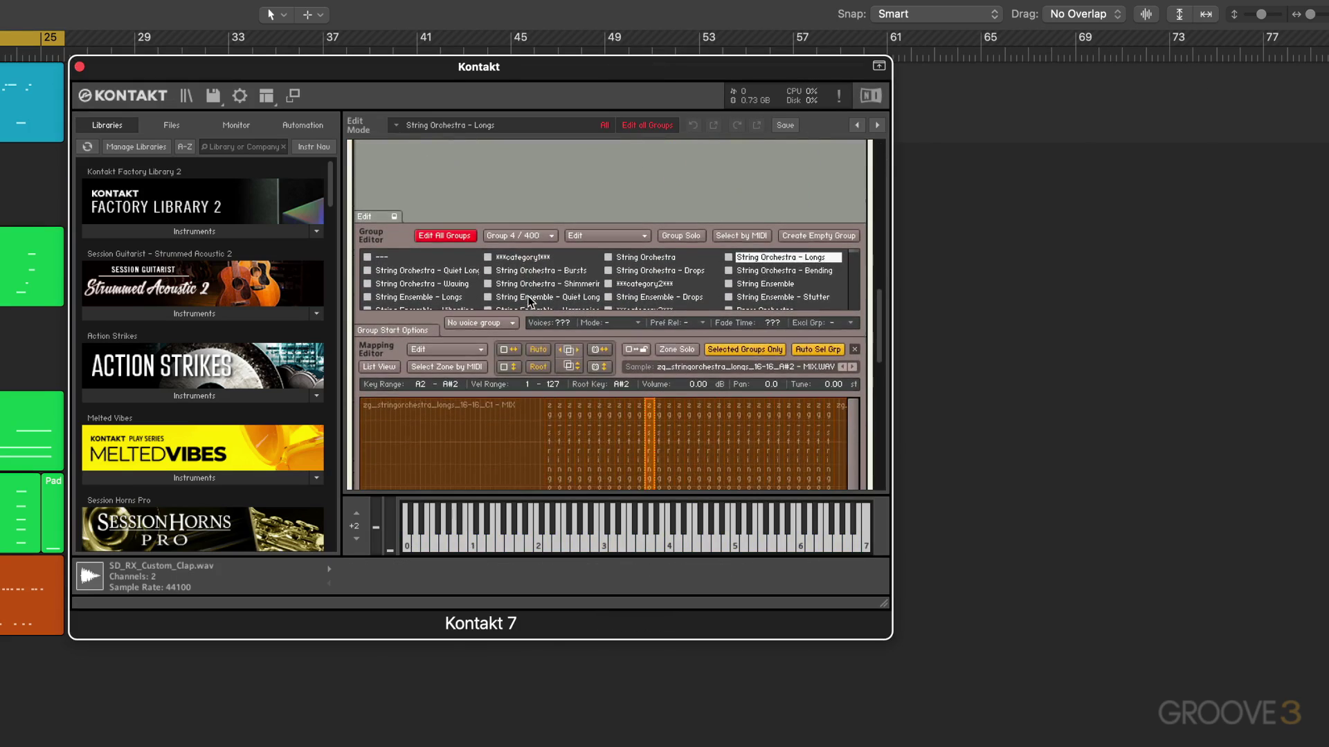
{"action": "scroll", "coordinate": [527, 297], "scroll_direction": "down", "scroll_amount": 1}
{"action": "scroll", "coordinate": [527, 296], "scroll_direction": "down", "scroll_amount": 1}
{"action": "scroll", "coordinate": [528, 297], "scroll_direction": "down", "scroll_amount": 1}
{"action": "scroll", "coordinate": [527, 296], "scroll_direction": "down", "scroll_amount": 3}
{"action": "scroll", "coordinate": [528, 296], "scroll_direction": "down", "scroll_amount": 6}
{"action": "scroll", "coordinate": [527, 298], "scroll_direction": "down", "scroll_amount": 2}
{"action": "scroll", "coordinate": [527, 301], "scroll_direction": "down", "scroll_amount": 3}
{"action": "scroll", "coordinate": [527, 301], "scroll_direction": "down", "scroll_amount": 1}
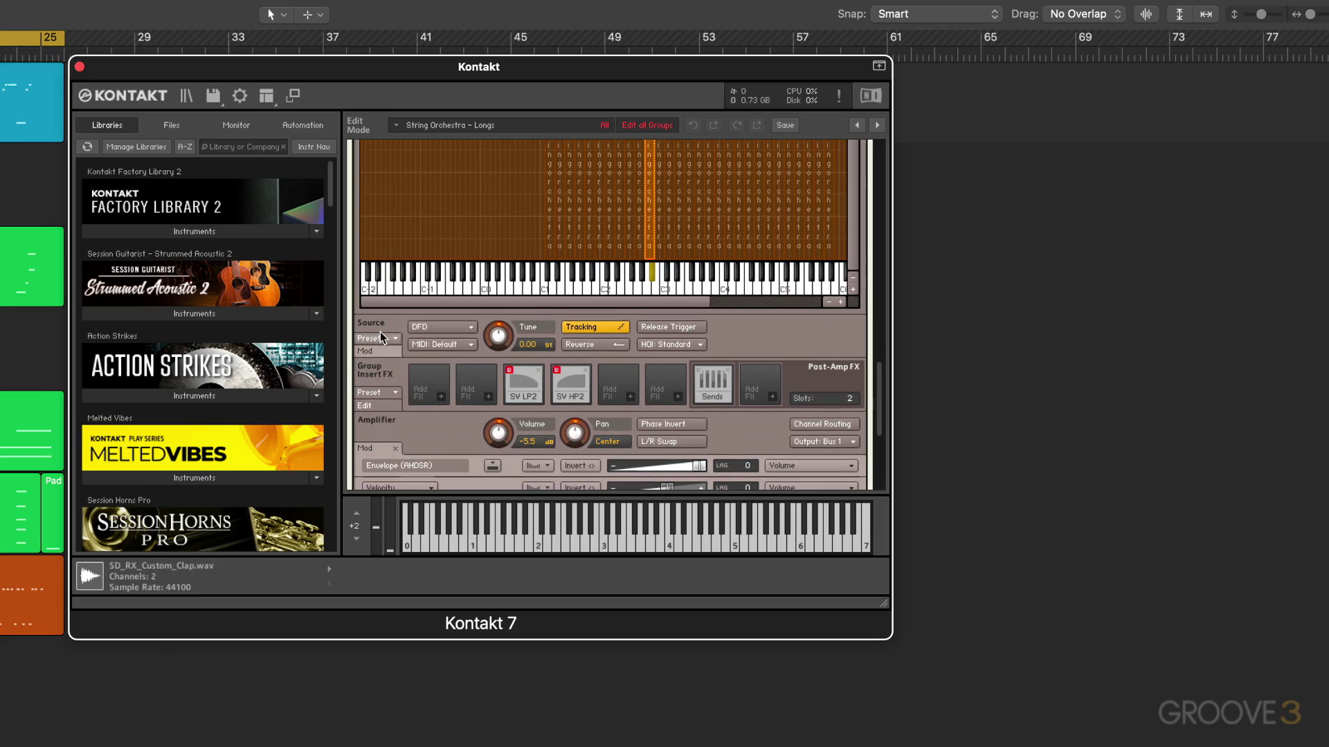
{"action": "left_click", "coordinate": [671, 345]}
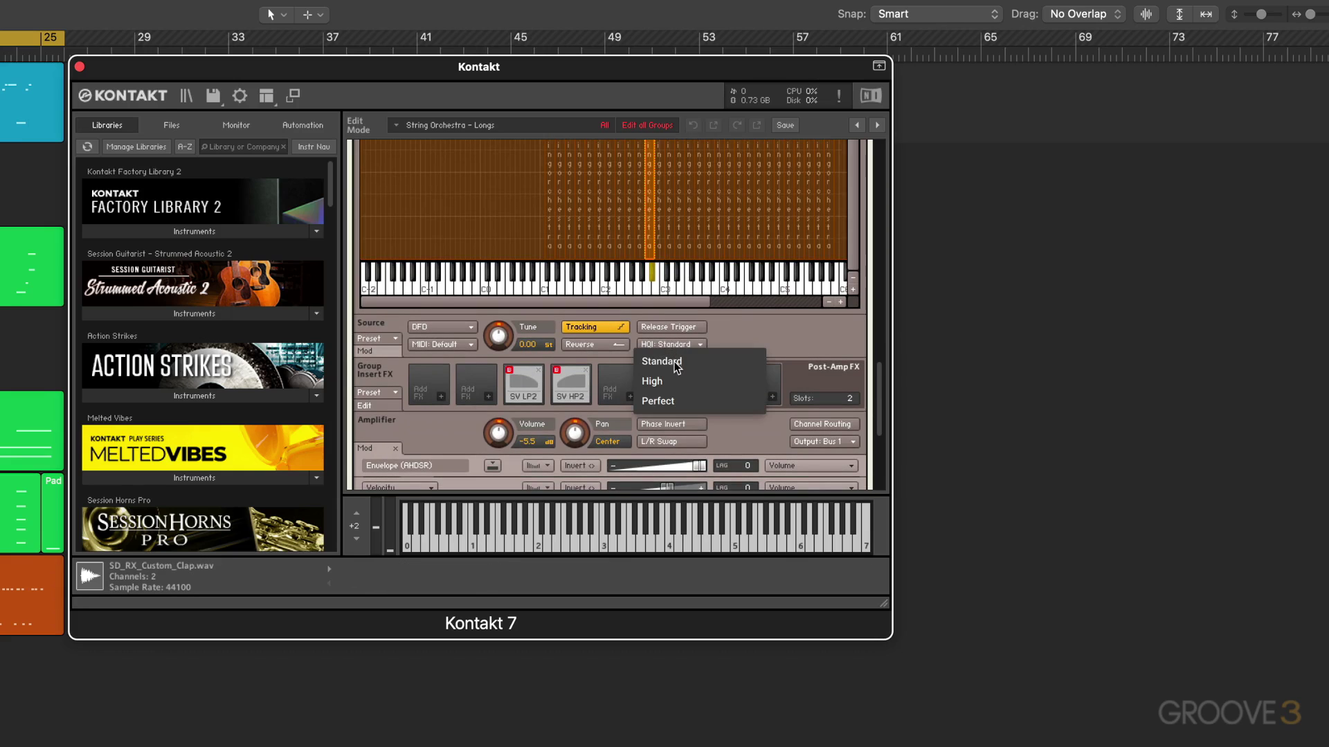
{"action": "left_click", "coordinate": [772, 322]}
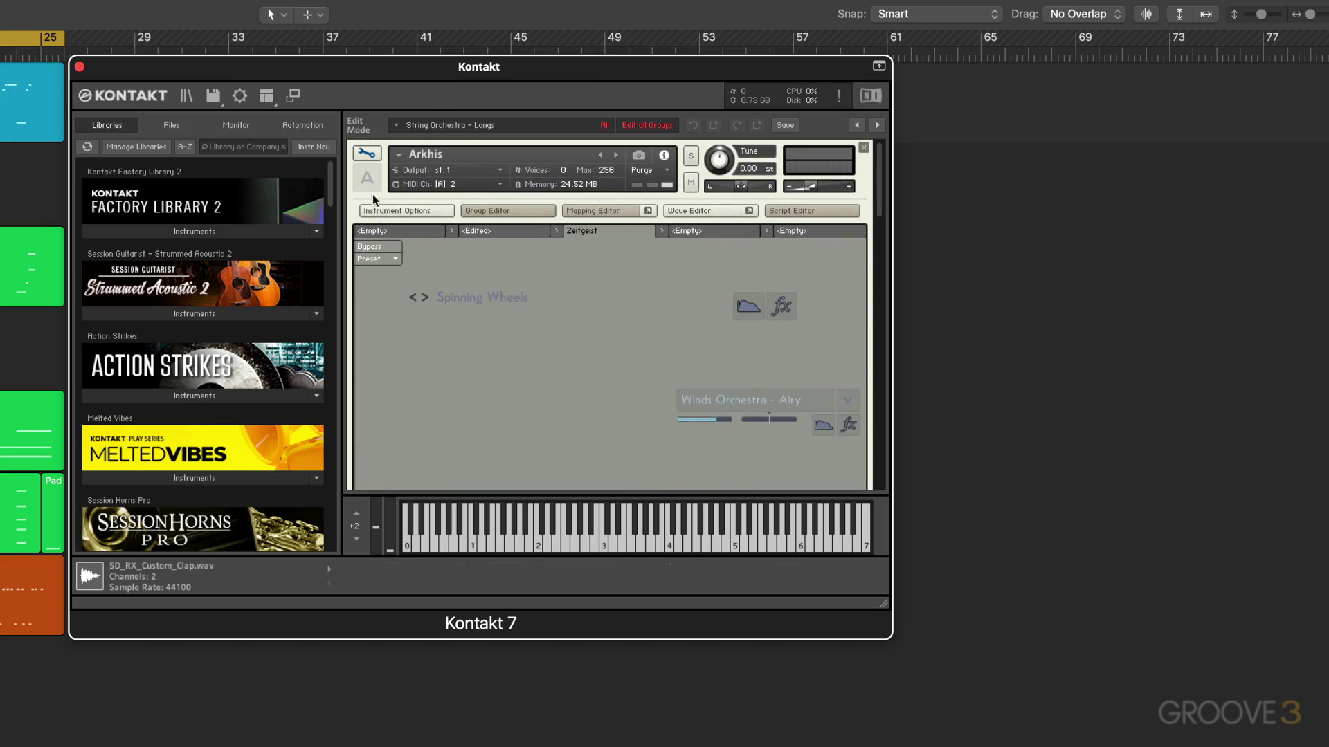
{"action": "left_click", "coordinate": [366, 153]}
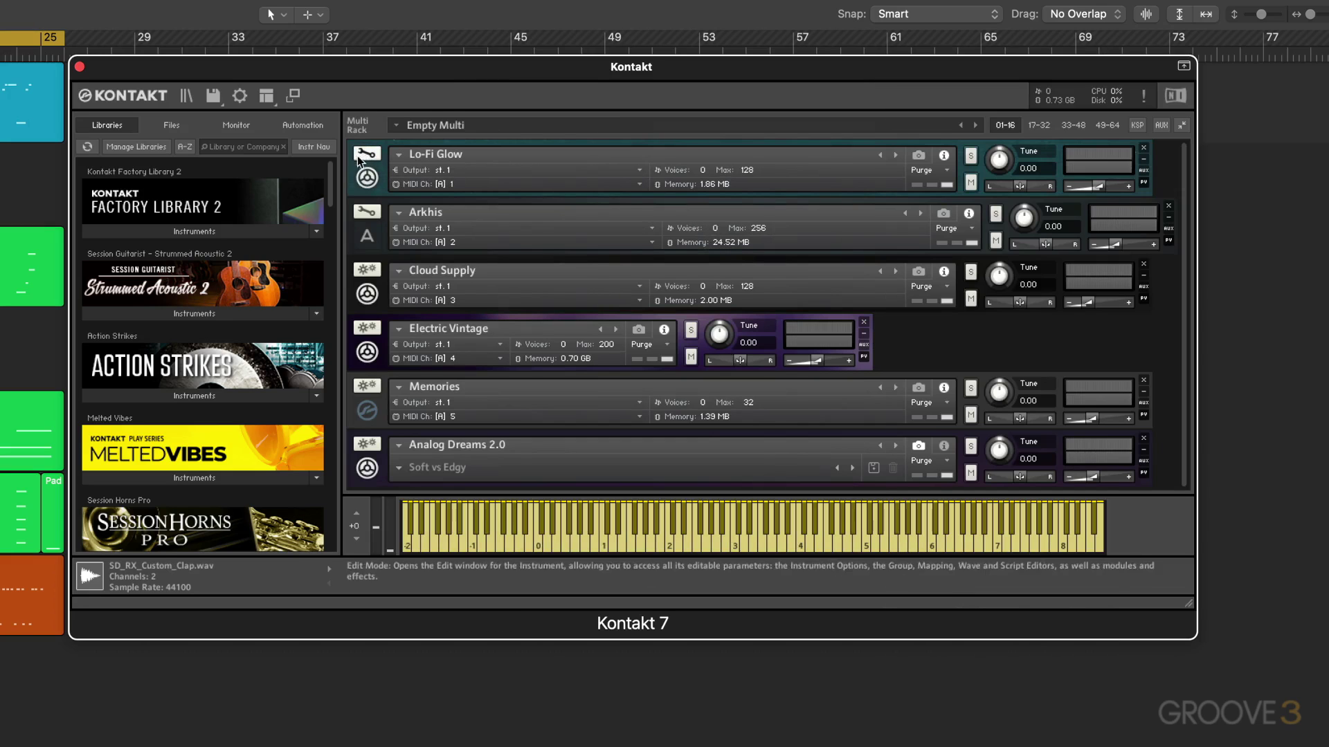
Open the Kontakt Options on the Handling page.
{"action": "left_click", "coordinate": [240, 96]}
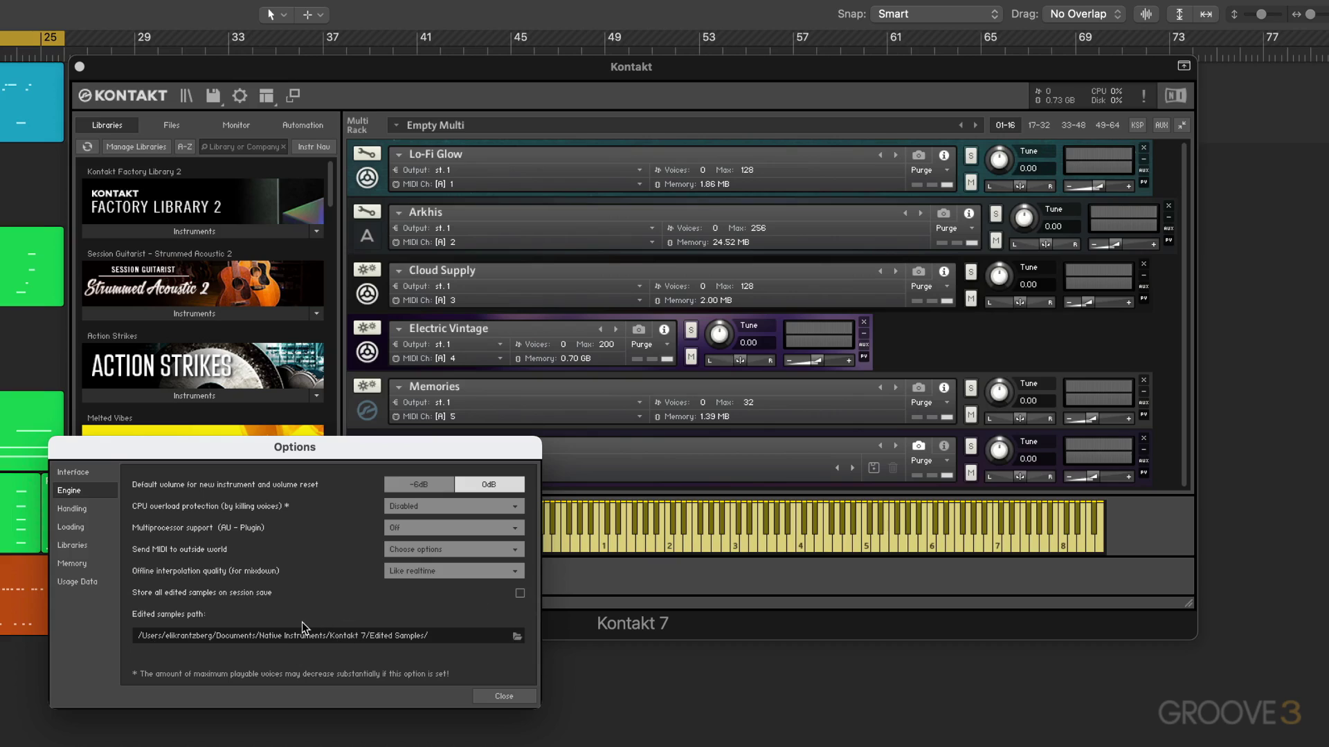
{"action": "left_click", "coordinate": [69, 506]}
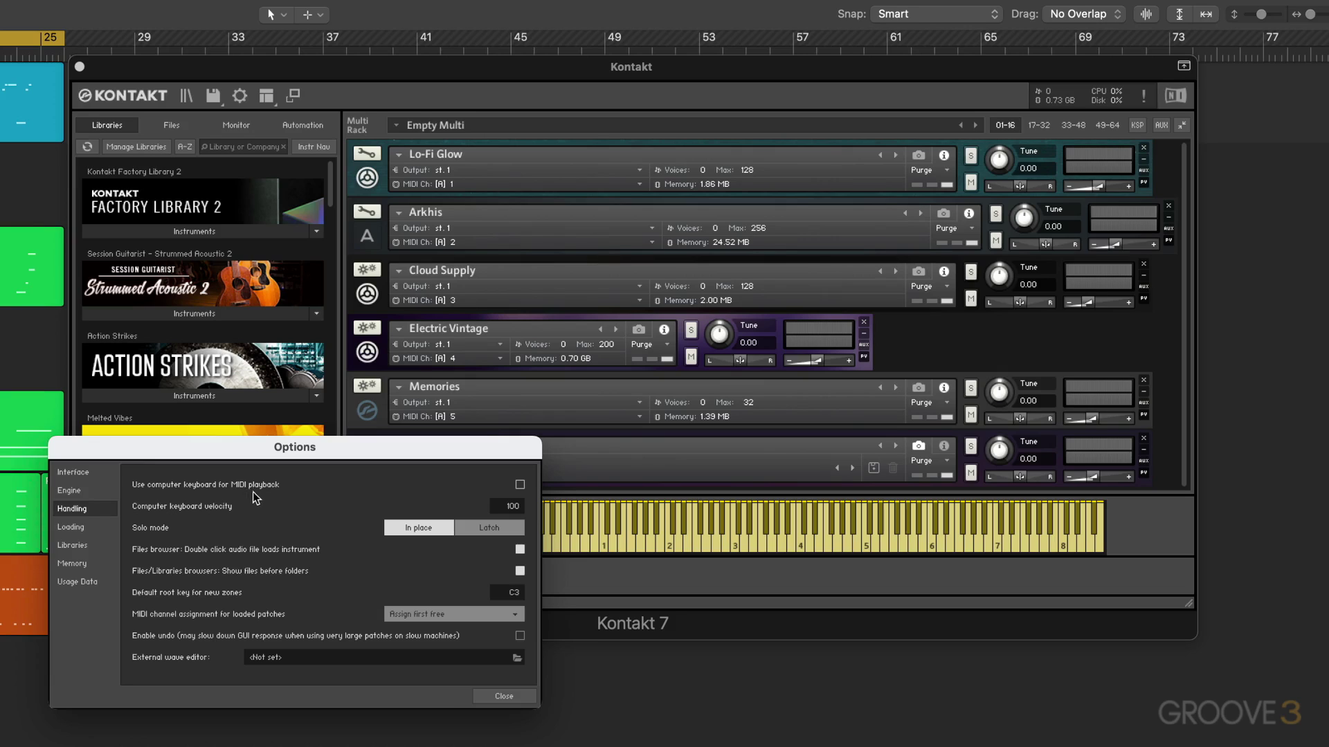
Test Memories and Arkhis solos, then switch Solo mode to Latch, keeping keyboard MIDI off.
{"action": "left_click", "coordinate": [520, 485]}
{"action": "left_click", "coordinate": [519, 484]}
{"action": "left_click", "coordinate": [502, 696]}
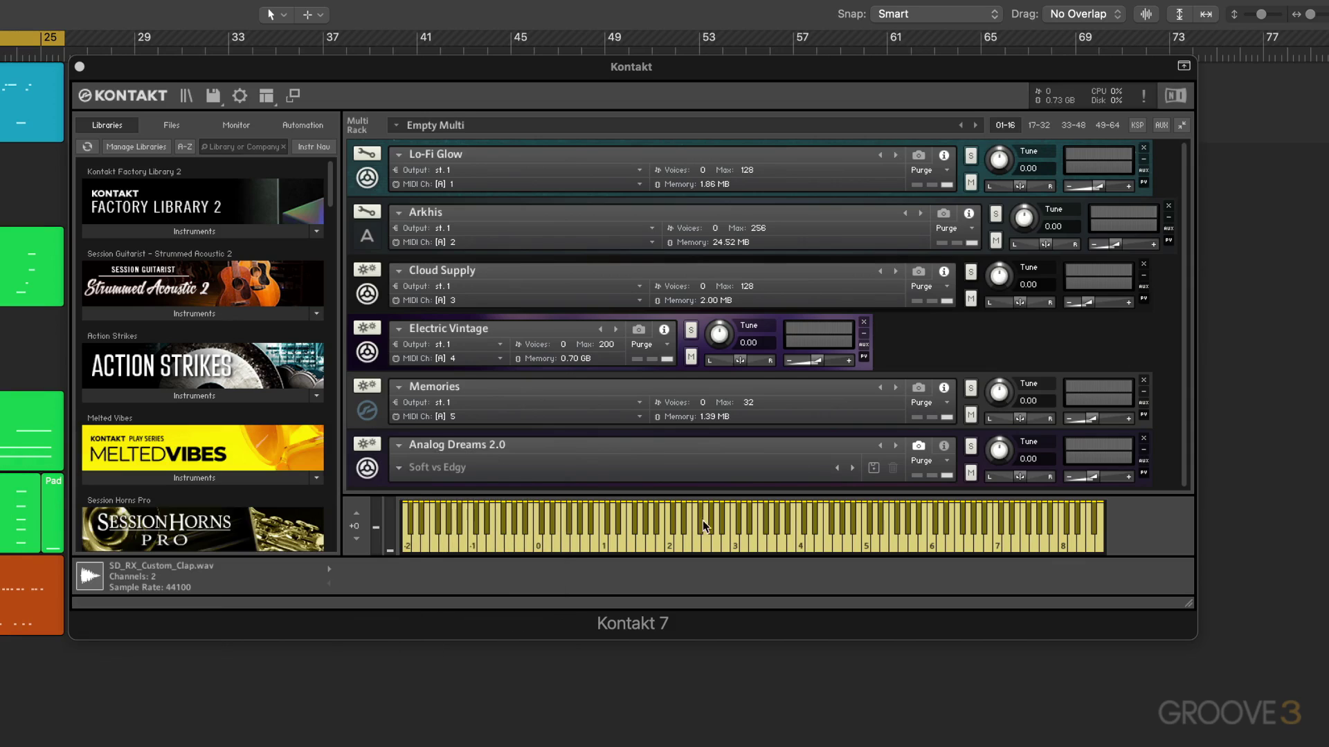
{"action": "left_click", "coordinate": [973, 388]}
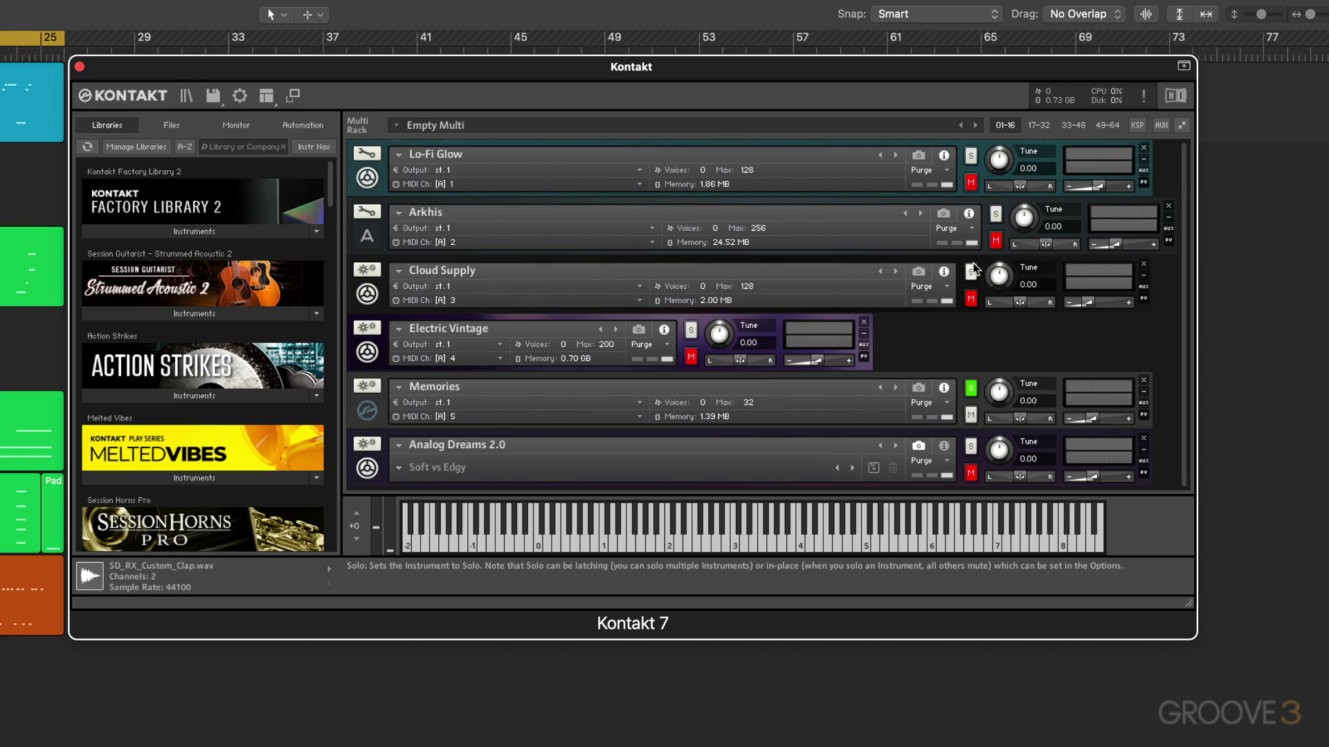
{"action": "left_click", "coordinate": [995, 216]}
{"action": "left_click", "coordinate": [996, 218]}
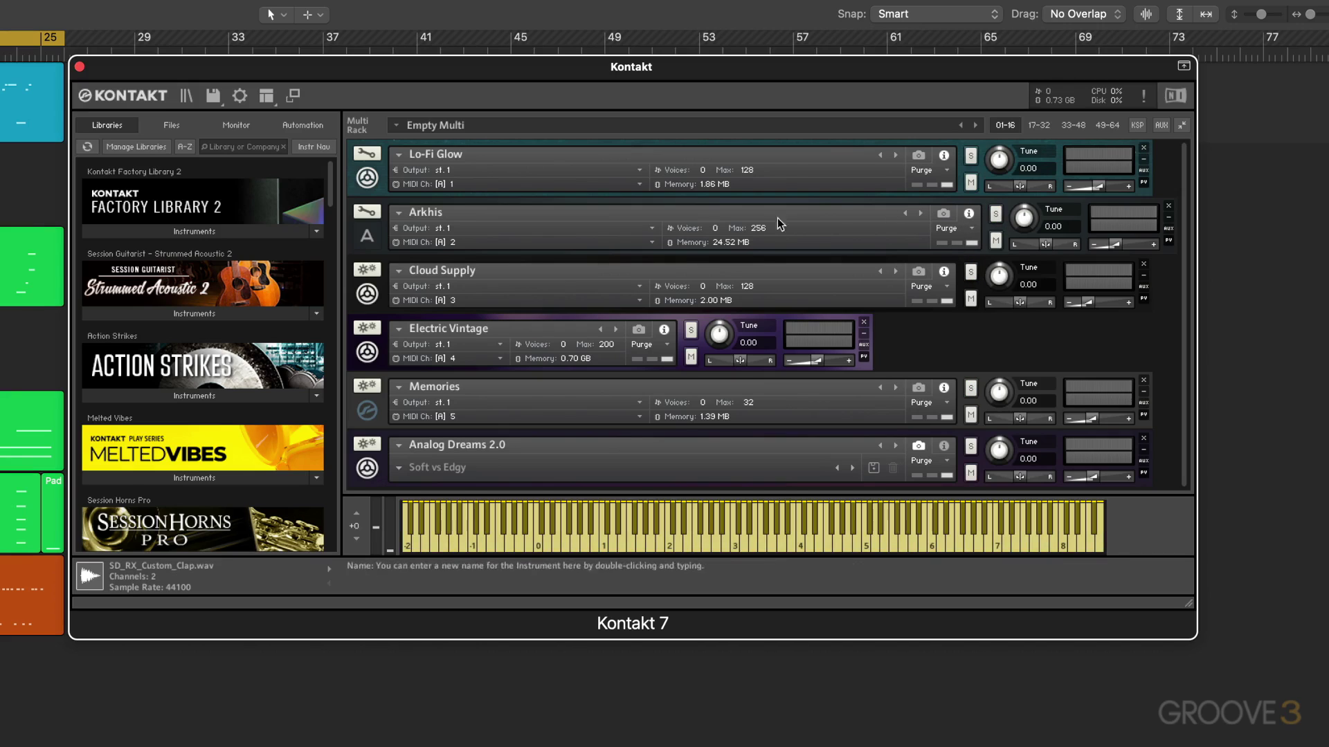
{"action": "left_click", "coordinate": [240, 95]}
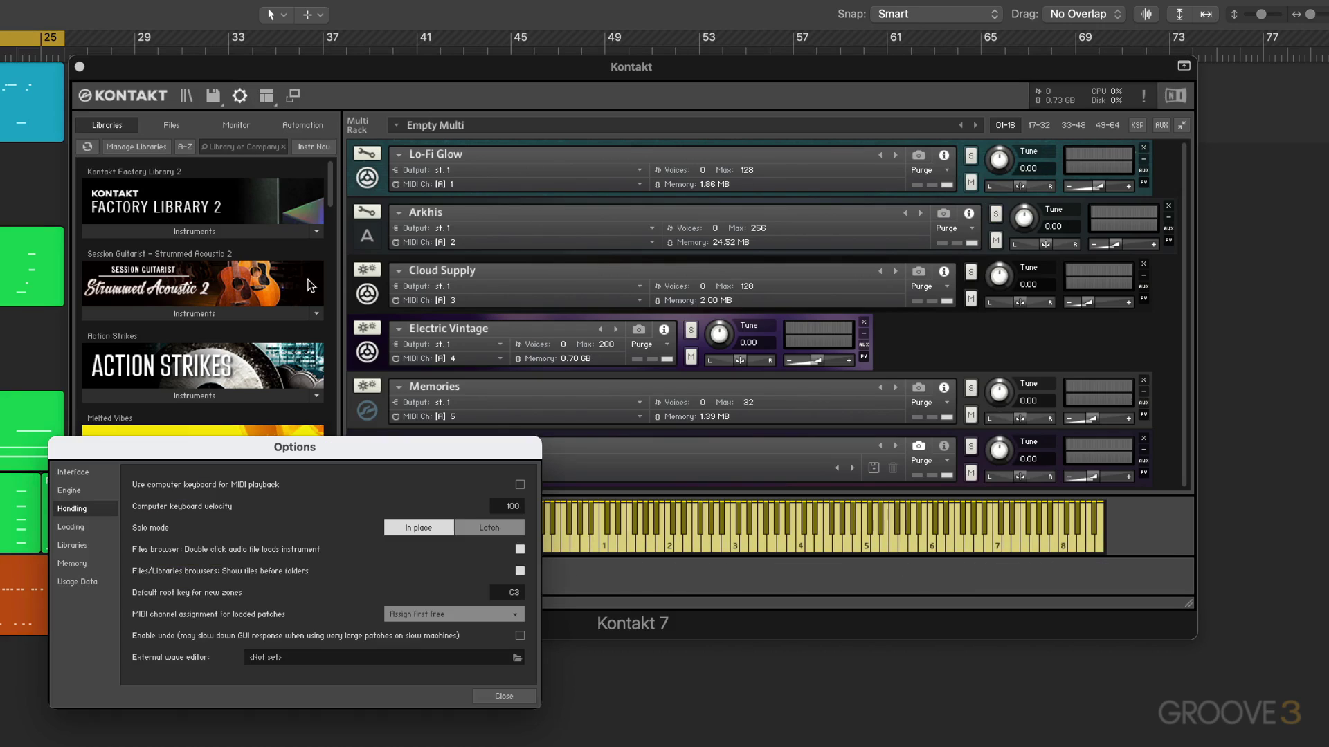
{"action": "left_click", "coordinate": [504, 530]}
{"action": "left_click", "coordinate": [507, 697]}
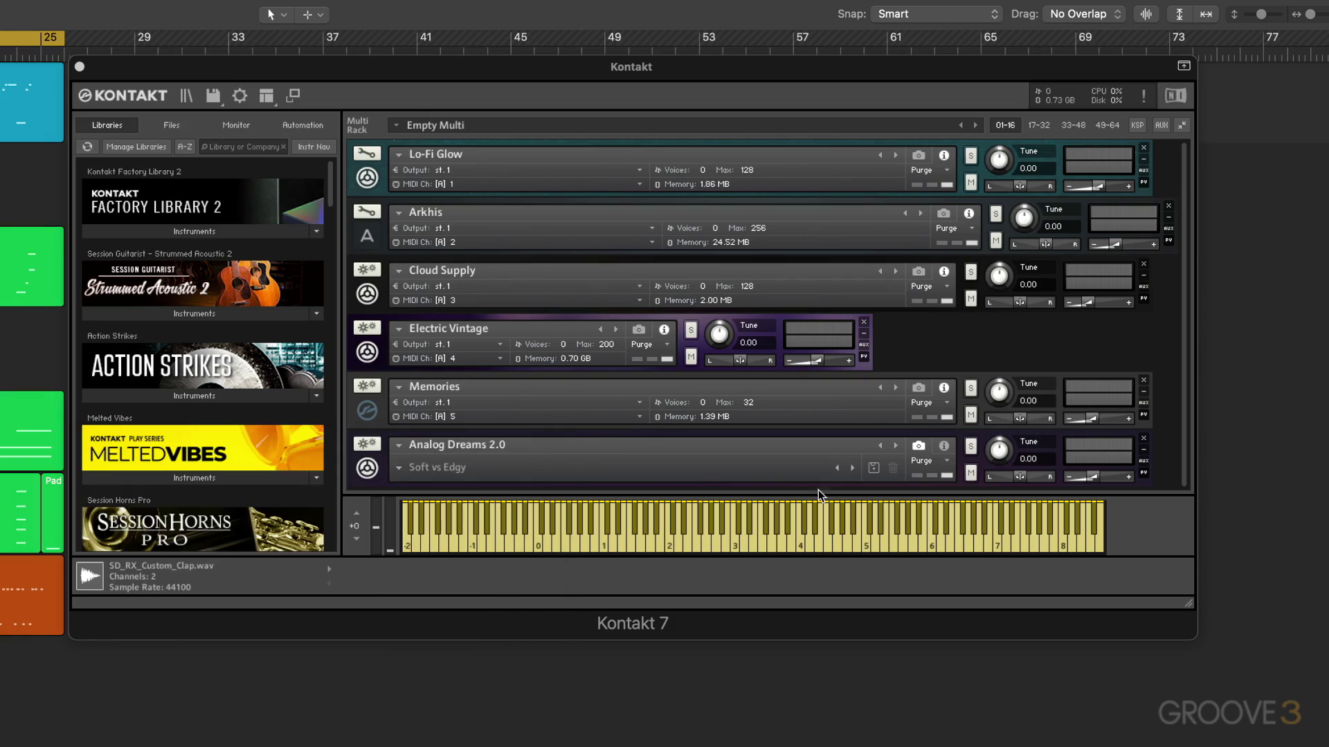
Solo Cloud Supply, Memories and Analog Dreams together, then clear every solo.
{"action": "left_click", "coordinate": [971, 272]}
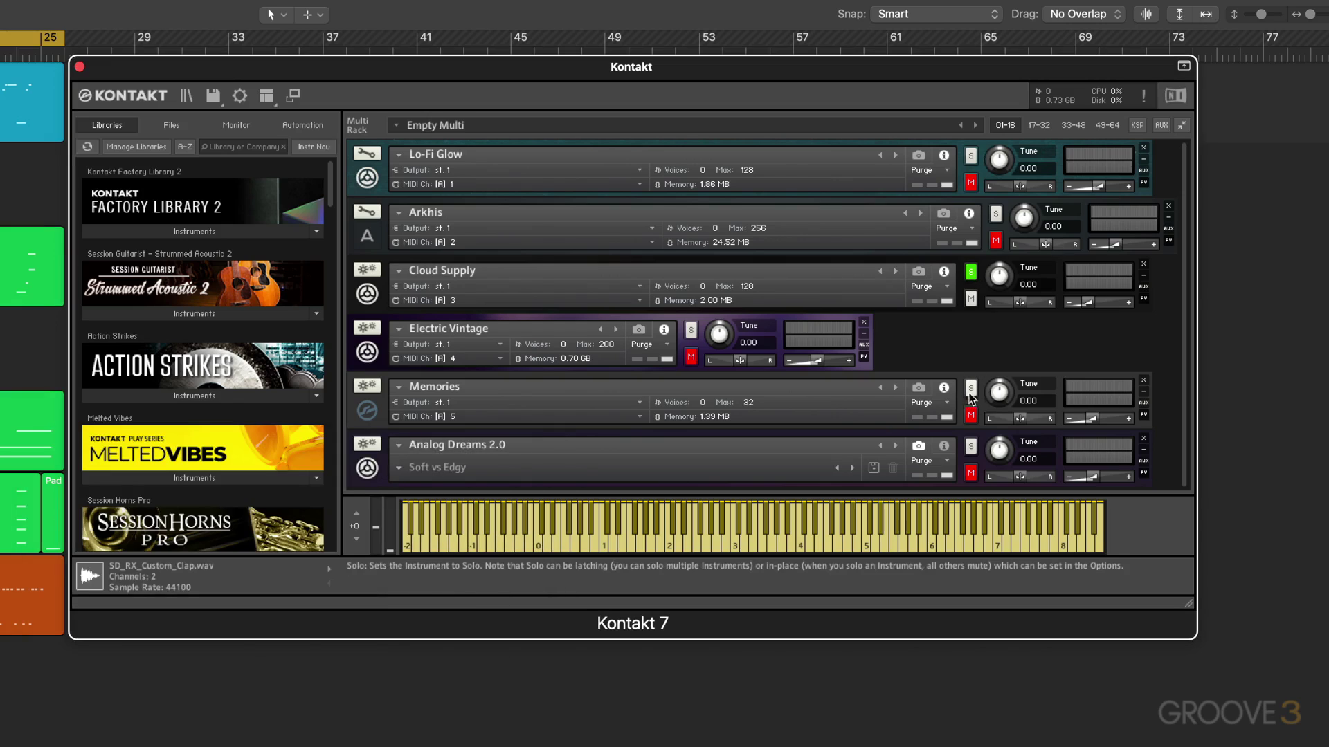
{"action": "left_click", "coordinate": [971, 388]}
{"action": "left_click", "coordinate": [971, 446]}
{"action": "left_click", "coordinate": [971, 388]}
{"action": "left_click", "coordinate": [971, 447]}
{"action": "left_click", "coordinate": [971, 271]}
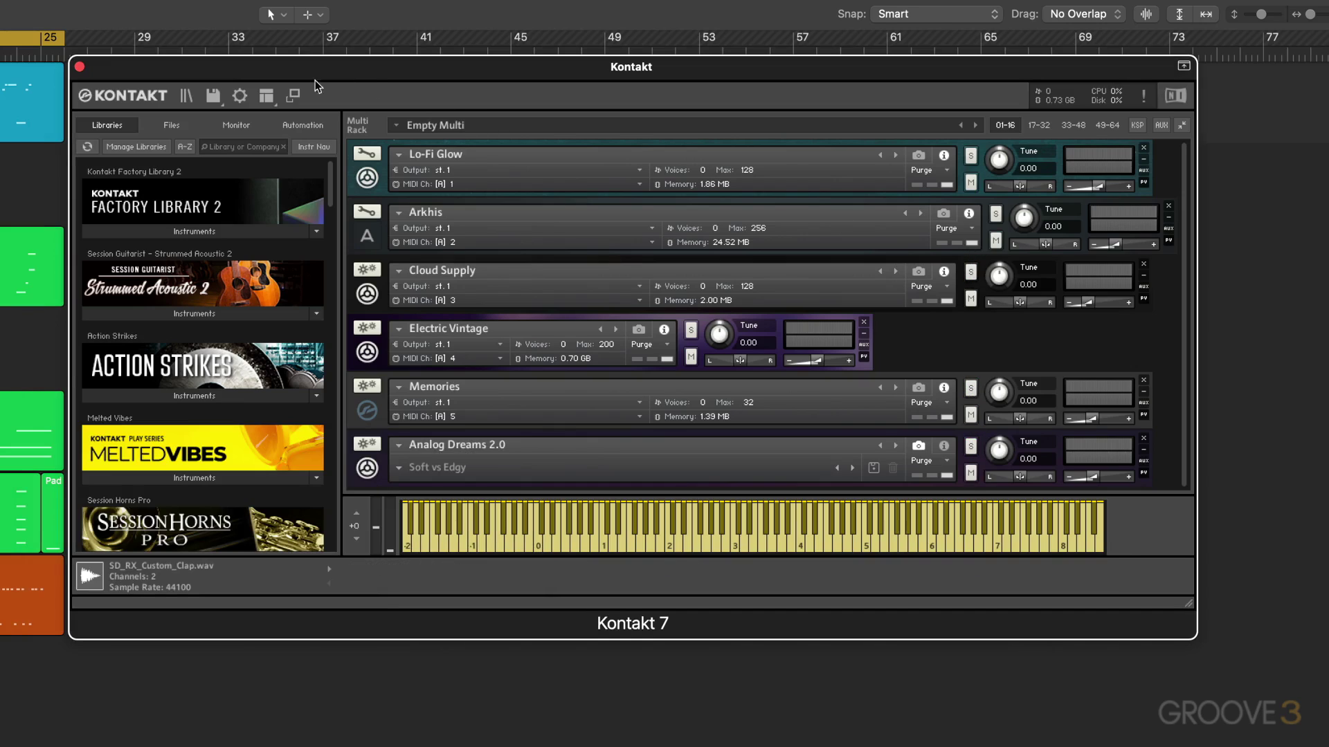
{"action": "left_click", "coordinate": [239, 90]}
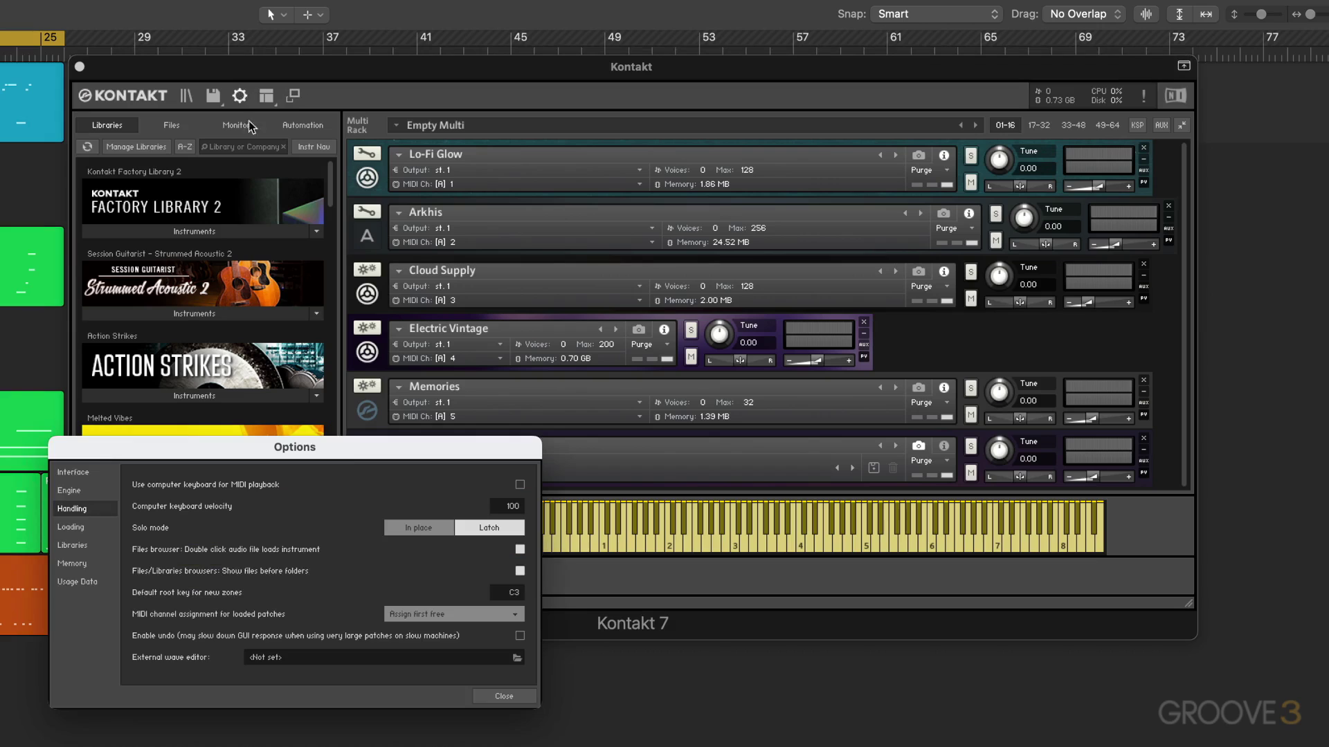
Set Solo mode back to In place.
{"action": "left_click", "coordinate": [417, 528]}
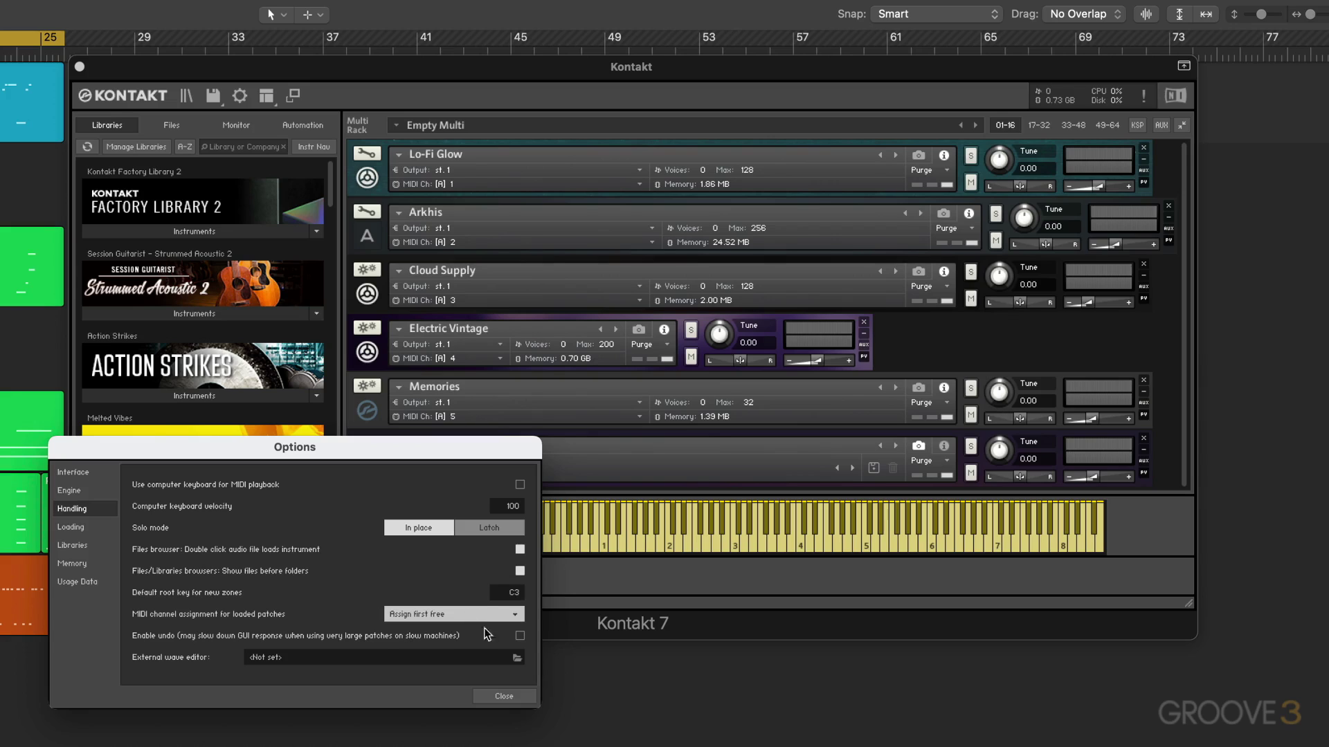
Load Melted Vibes.nki into the multi on MIDI channel 7, collapsed to its header, and reopen Options.
{"action": "left_click", "coordinate": [505, 695]}
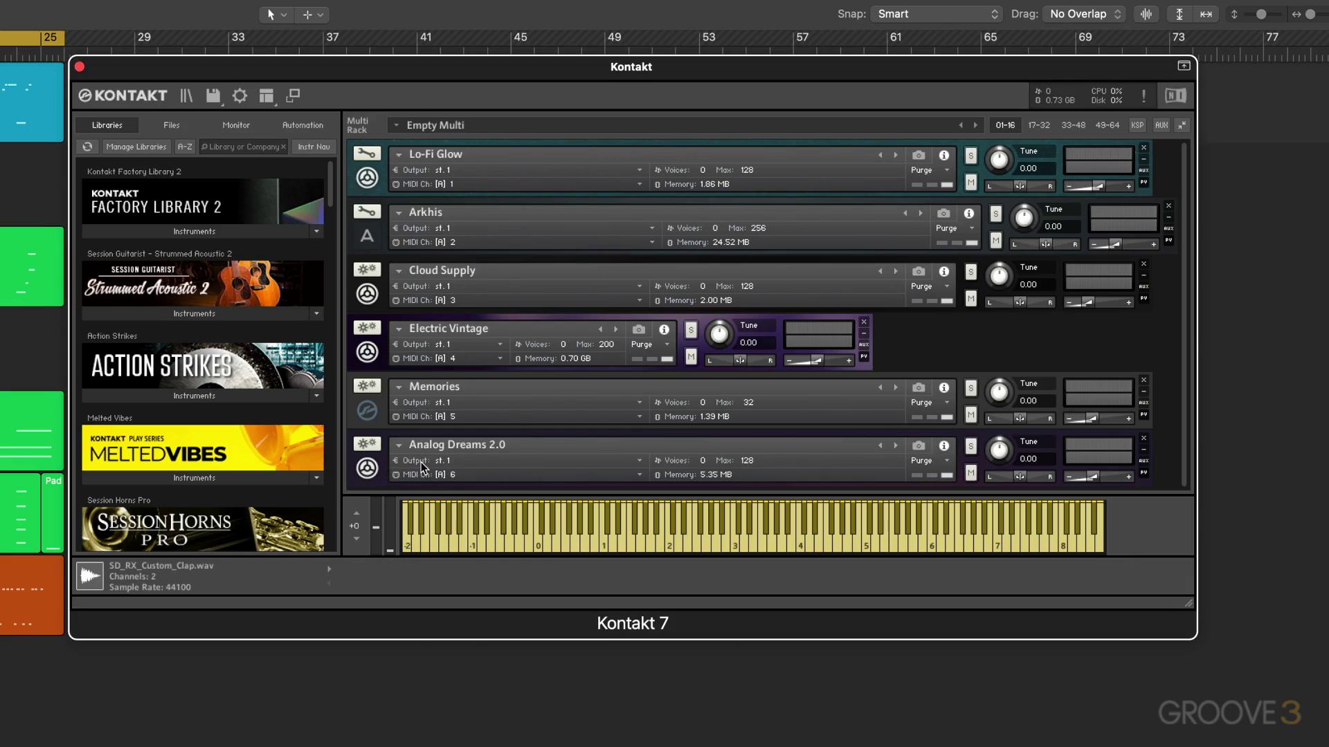
{"action": "scroll", "coordinate": [242, 427], "scroll_direction": "down", "scroll_amount": 2}
{"action": "scroll", "coordinate": [242, 427], "scroll_direction": "down", "scroll_amount": 1}
{"action": "left_click", "coordinate": [192, 373]}
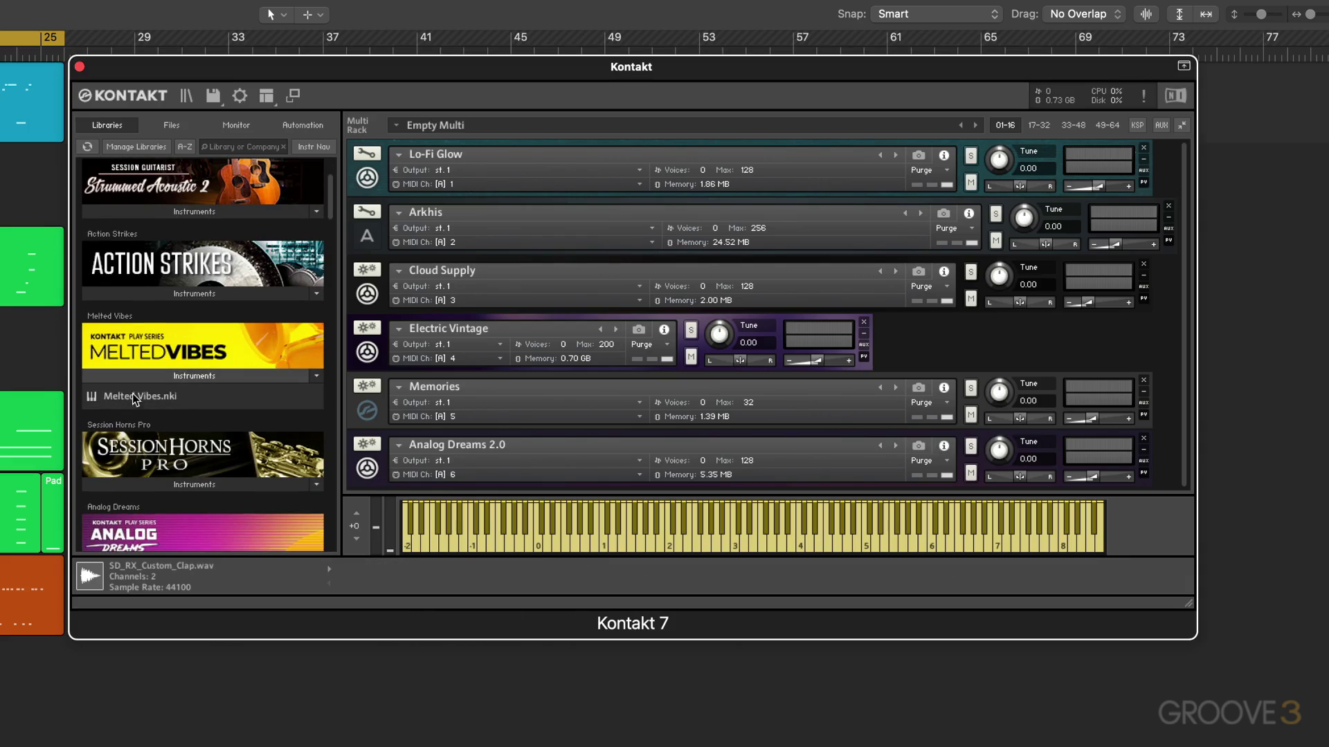
{"action": "left_click_drag", "start_coordinate": [142, 401], "coordinate": [540, 432]}
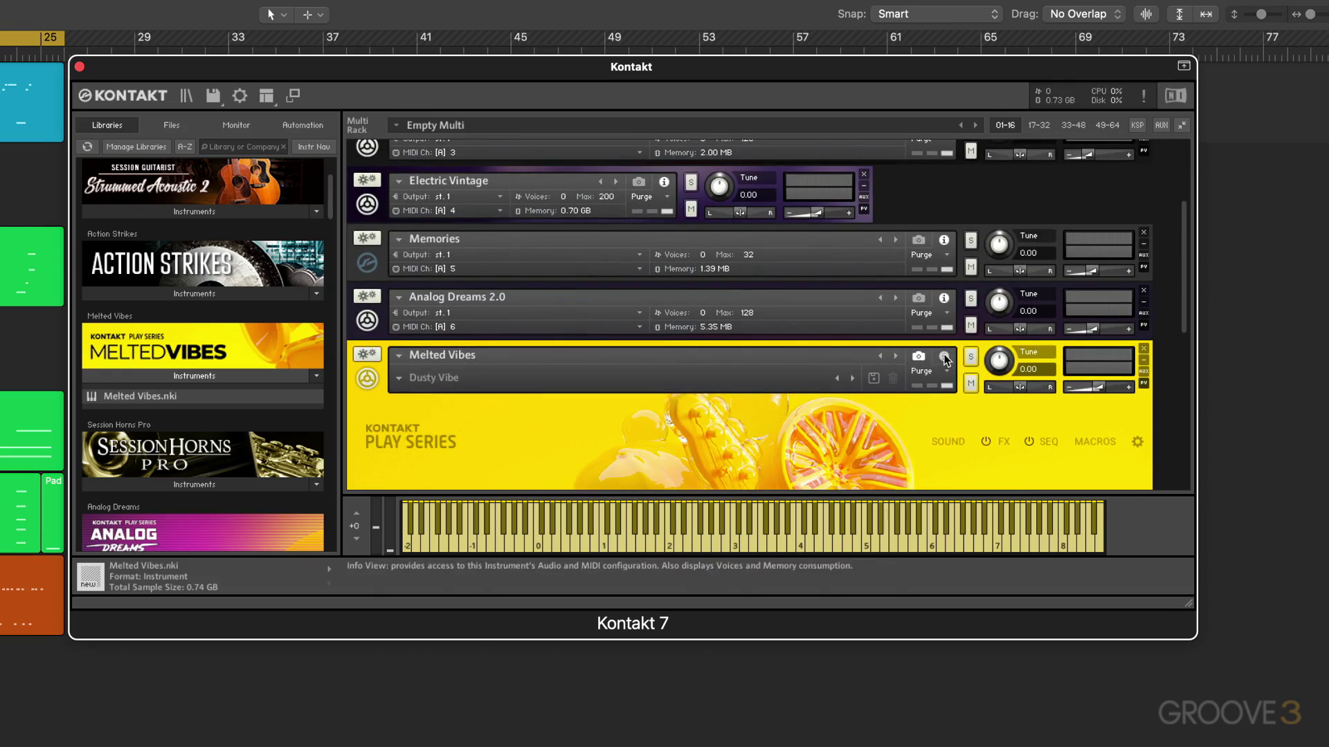
{"action": "left_click", "coordinate": [367, 379]}
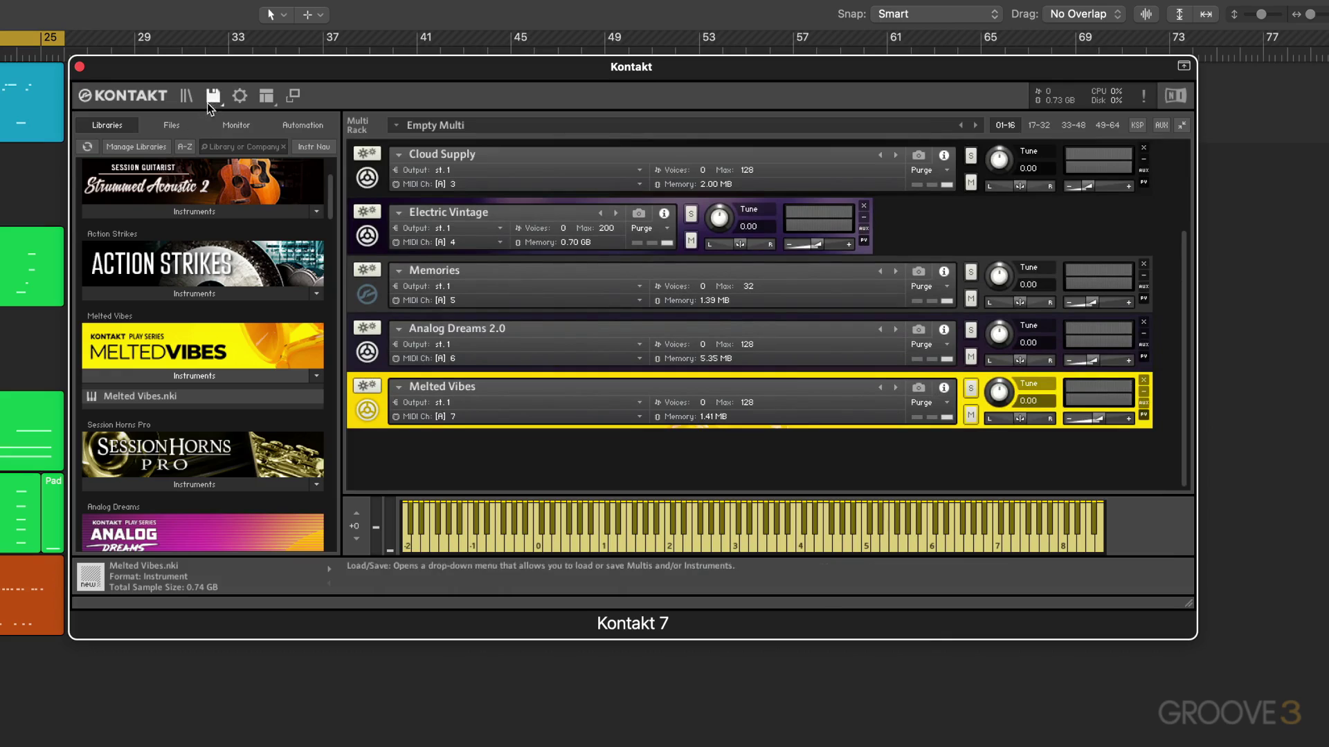
{"action": "left_click", "coordinate": [240, 97]}
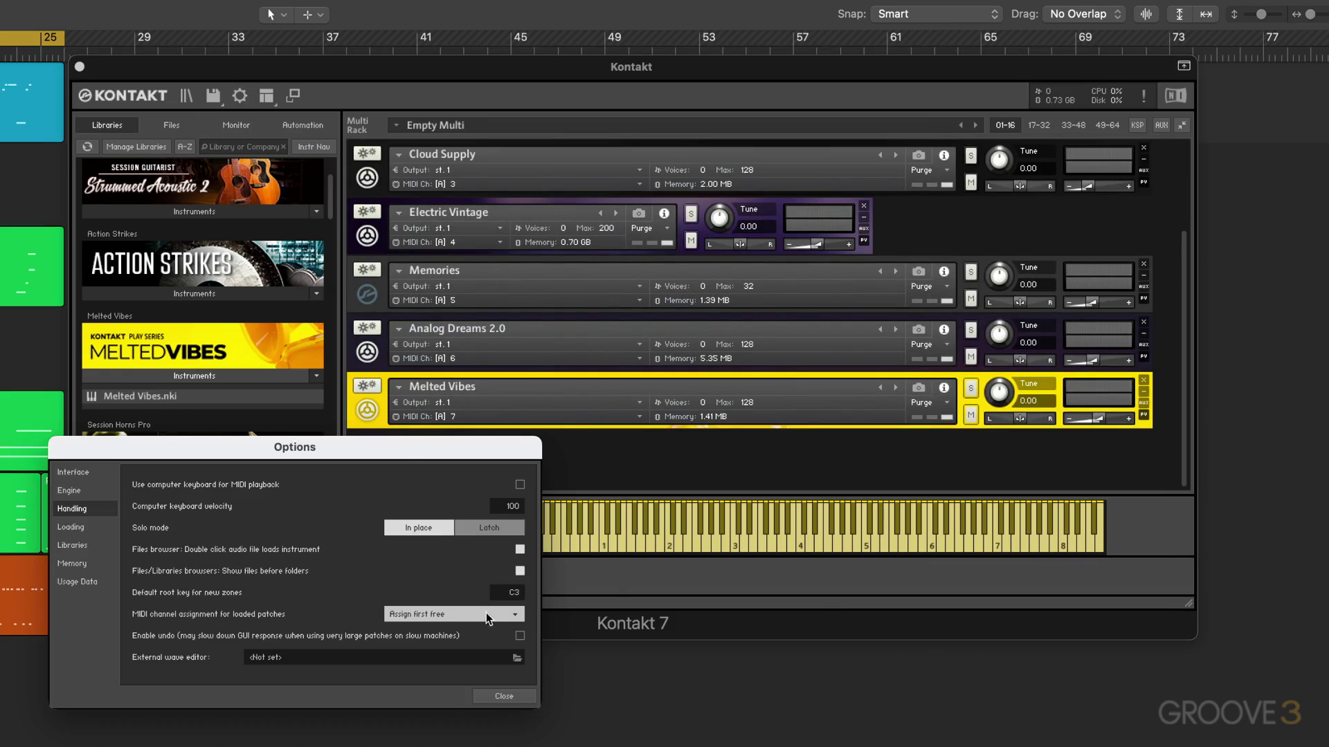
{"action": "left_click", "coordinate": [493, 615]}
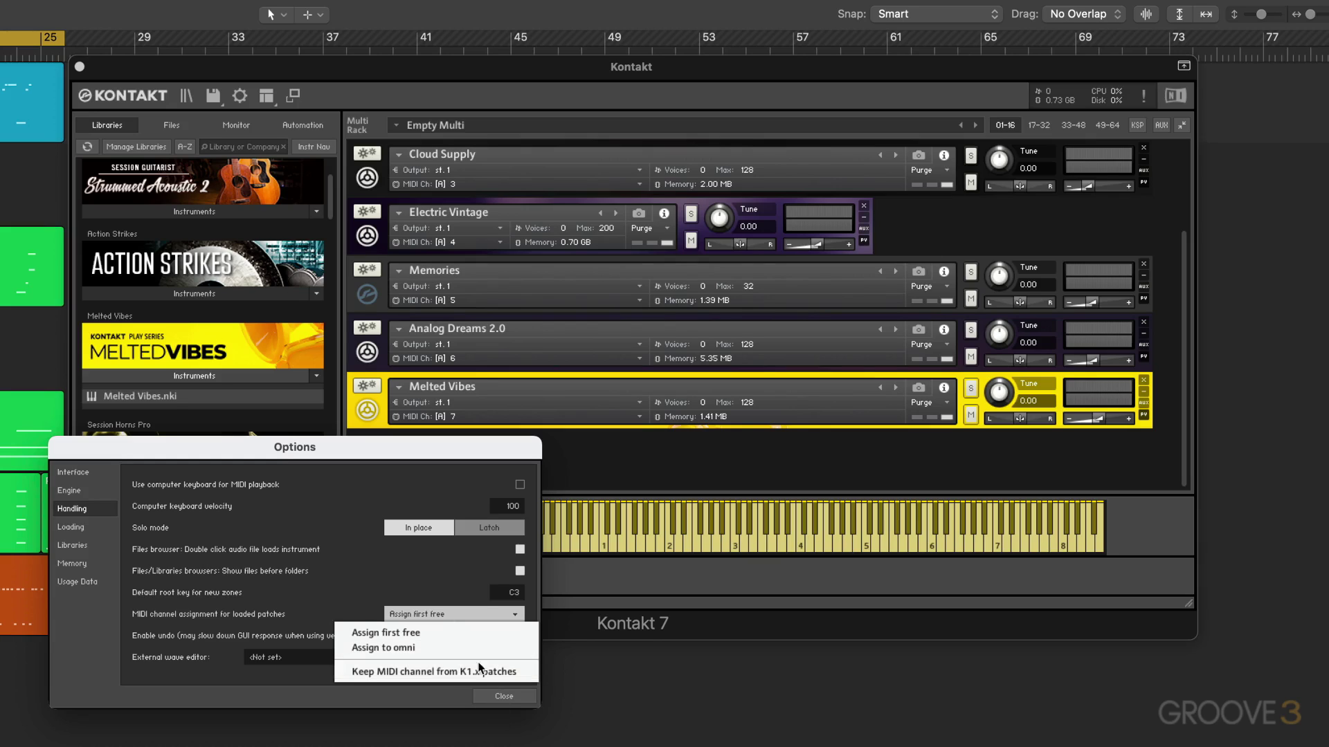
{"action": "left_click", "coordinate": [364, 532]}
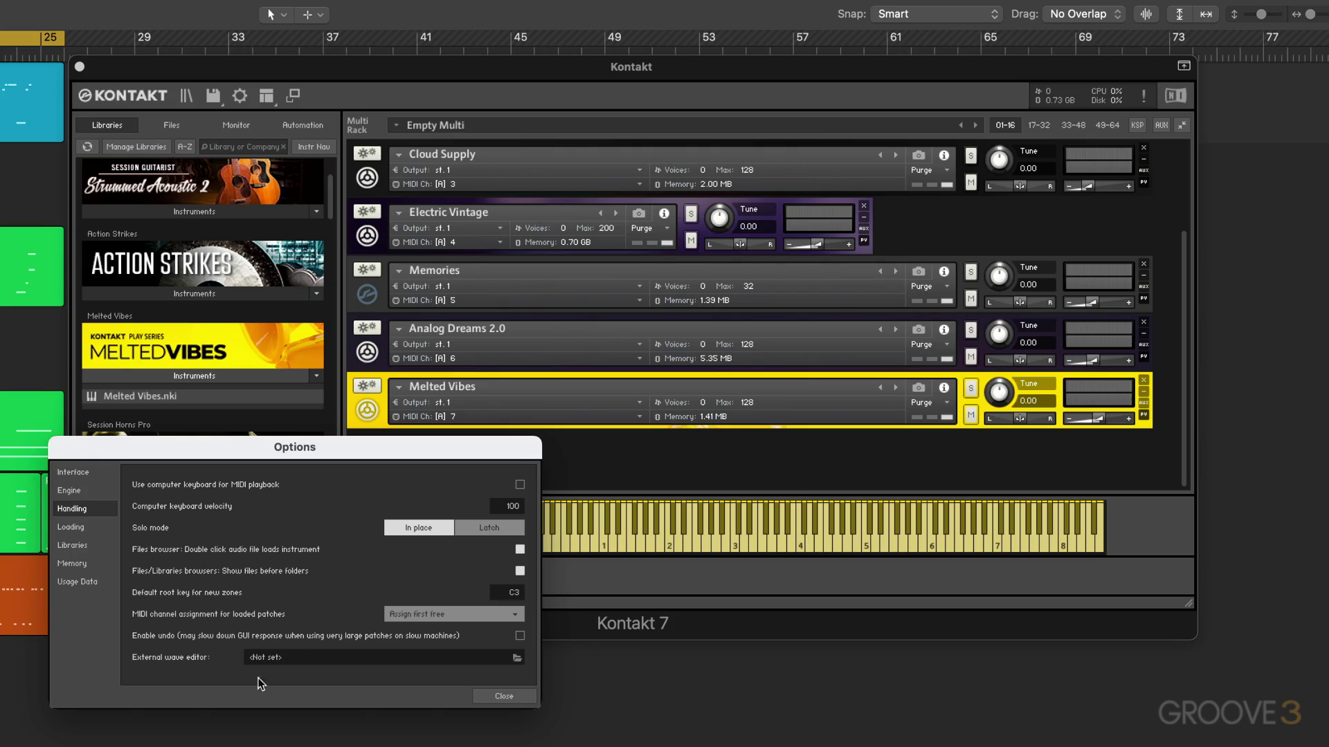
Show the Loading page of Kontakt's Options.
{"action": "left_click", "coordinate": [73, 527]}
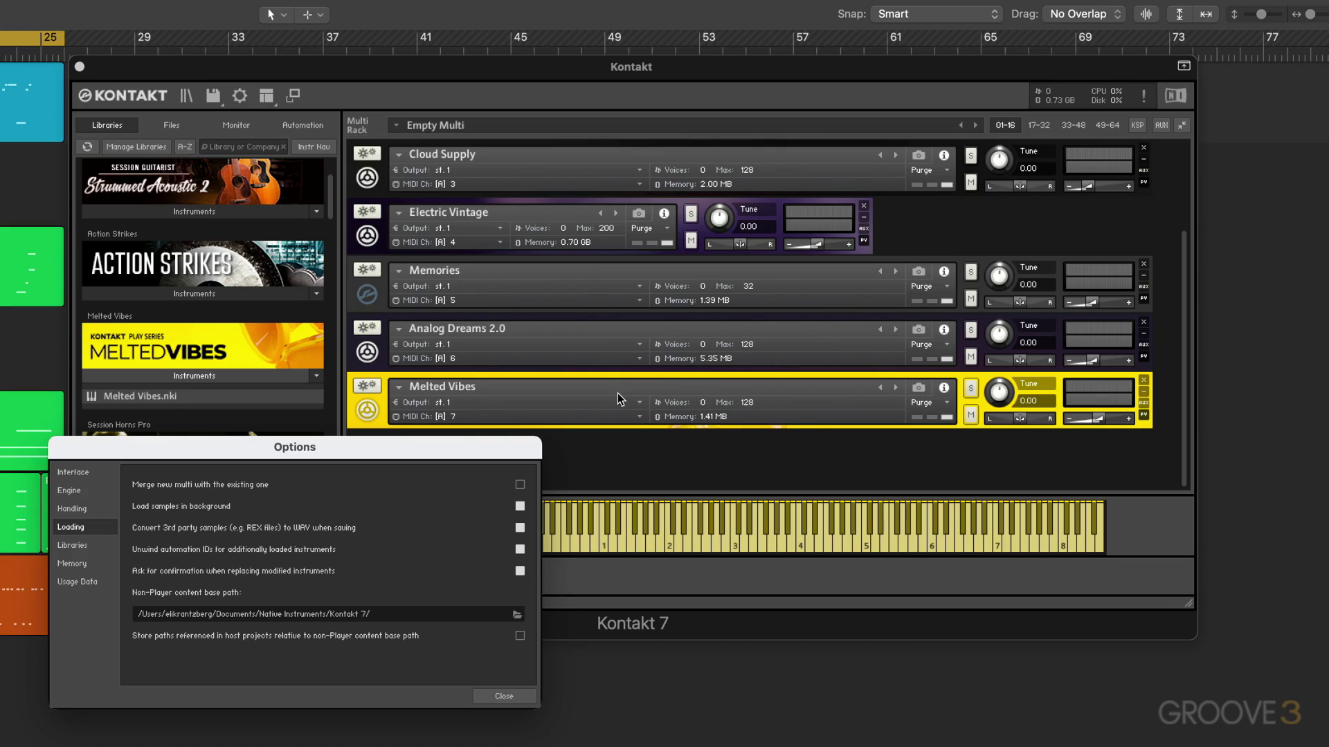
{"action": "left_click", "coordinate": [519, 571]}
{"action": "left_click", "coordinate": [515, 614]}
{"action": "key", "text": "Escape"}
Review the Libraries page, then the Memory page, of Kontakt's Options.
{"action": "left_click", "coordinate": [74, 547]}
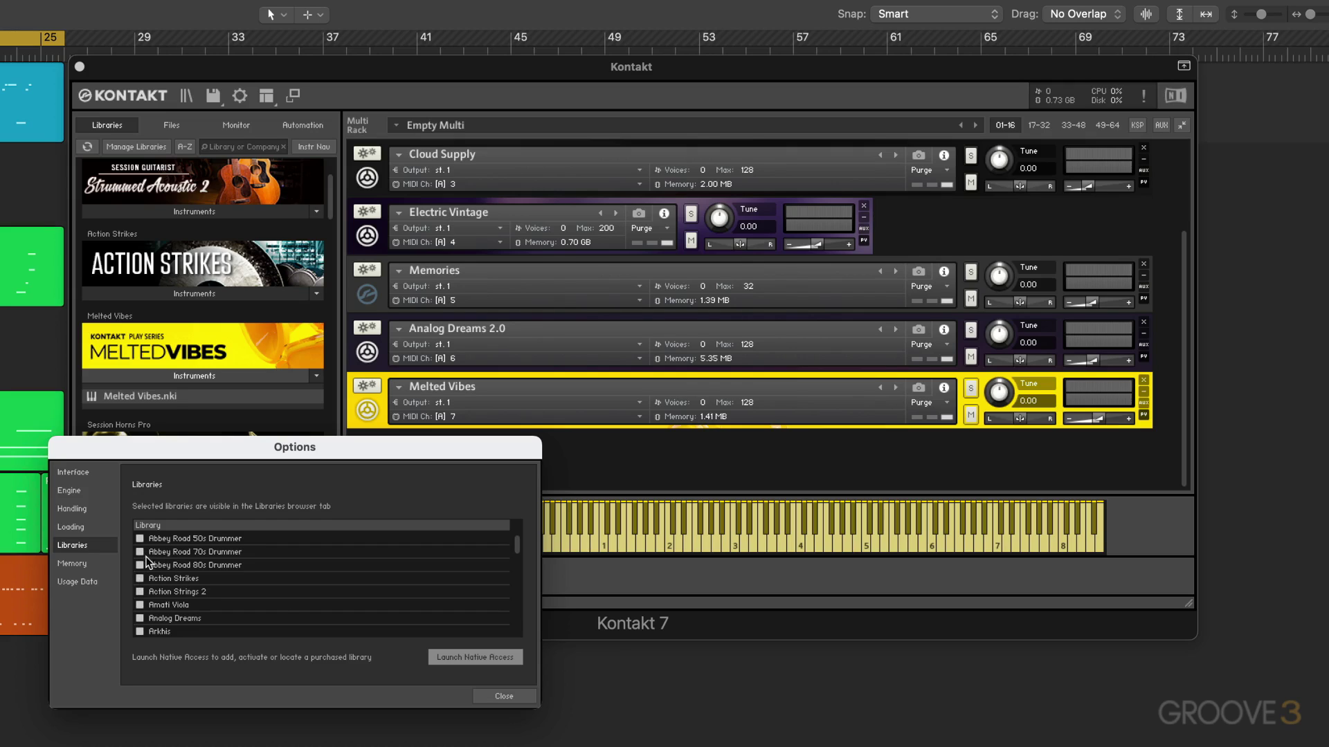
{"action": "left_click", "coordinate": [72, 565]}
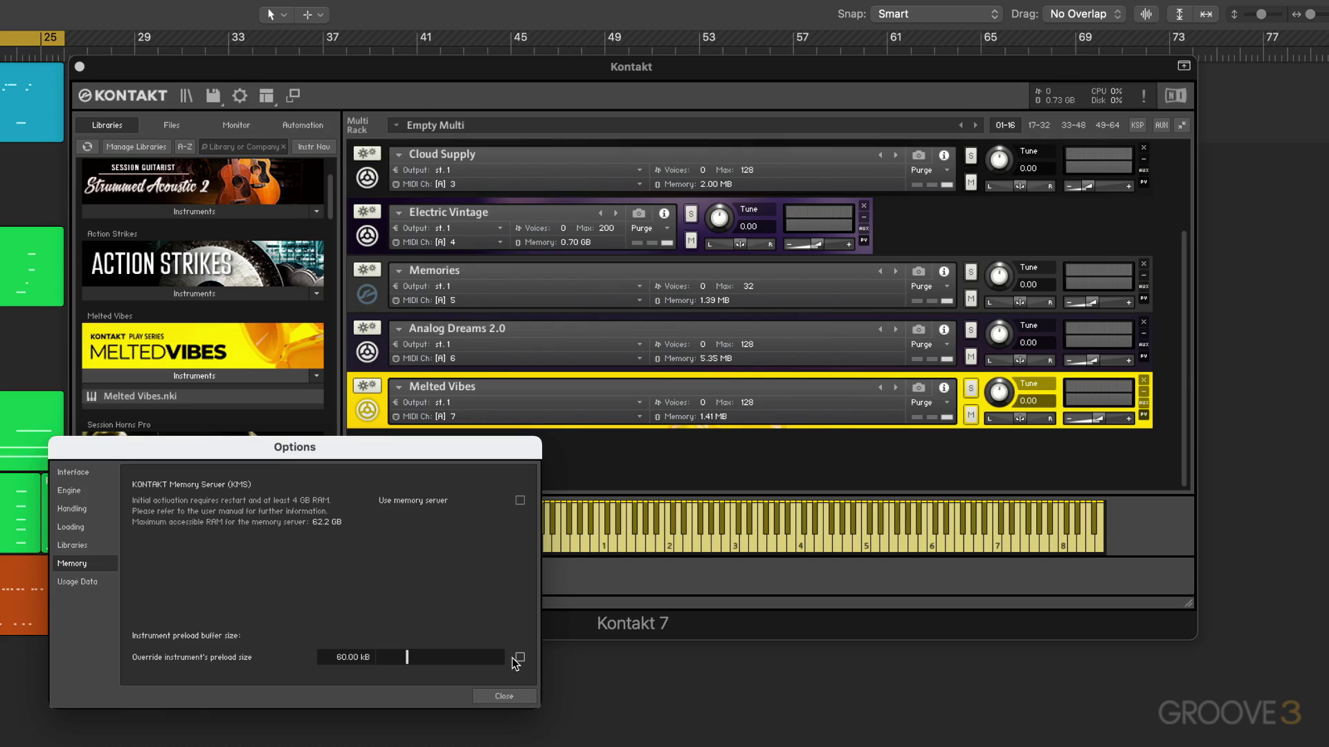
Set the instrument's DFD preload buffer back to 60.00 kB in its Instrument Options.
{"action": "left_click", "coordinate": [509, 696]}
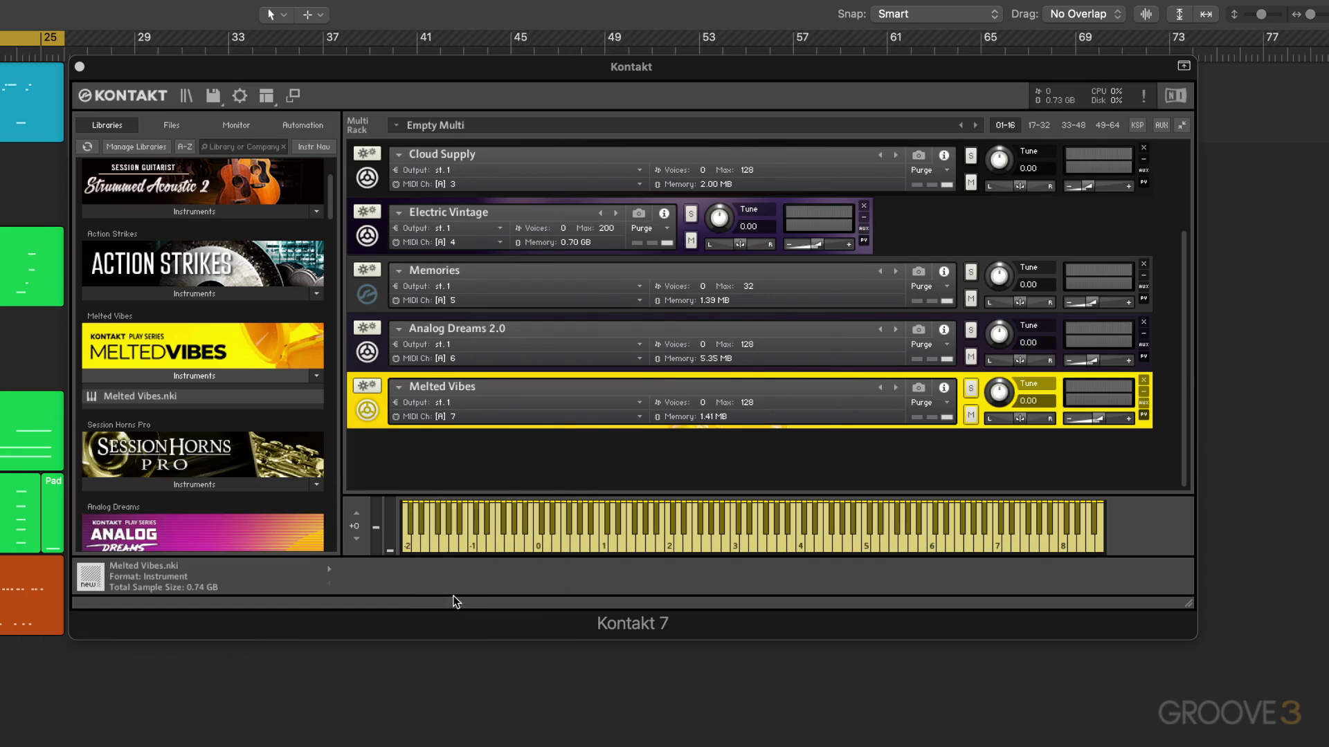
{"action": "left_click", "coordinate": [368, 328]}
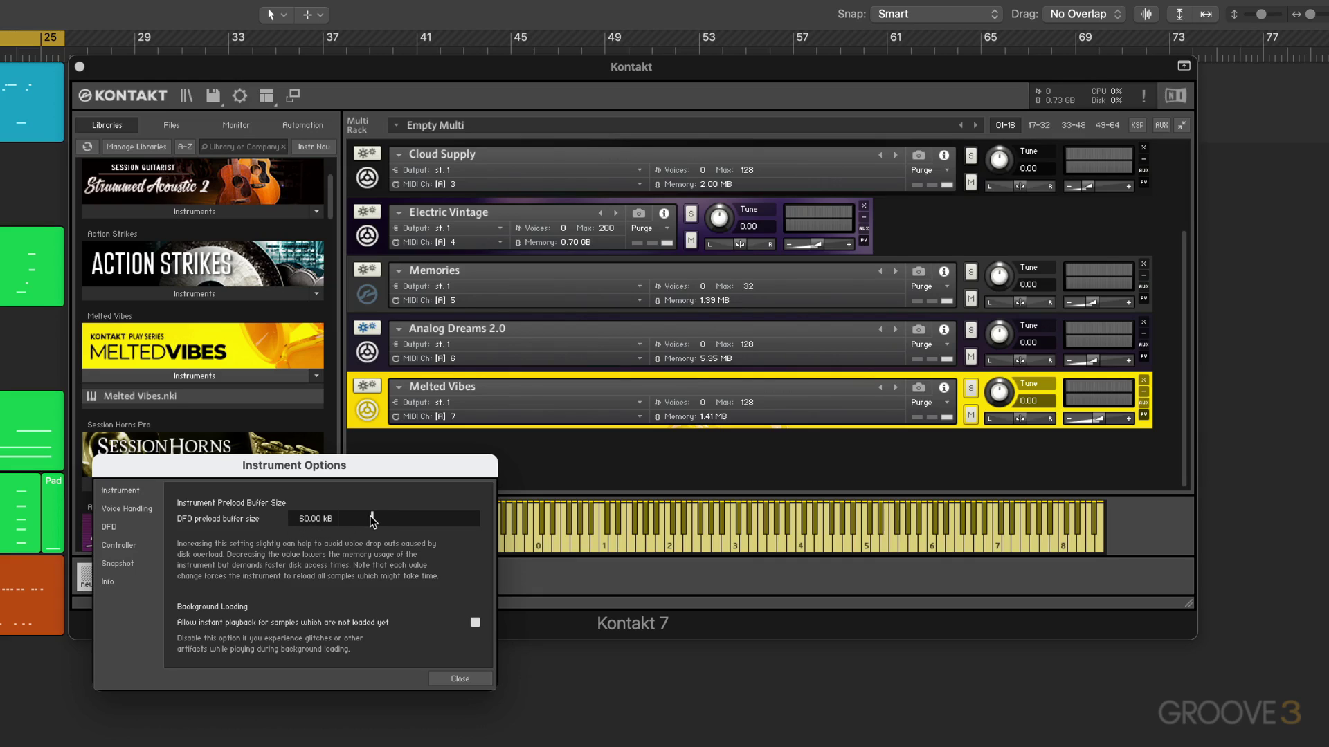
{"action": "left_click_drag", "start_coordinate": [378, 518], "coordinate": [372, 518]}
{"action": "left_click", "coordinate": [460, 679]}
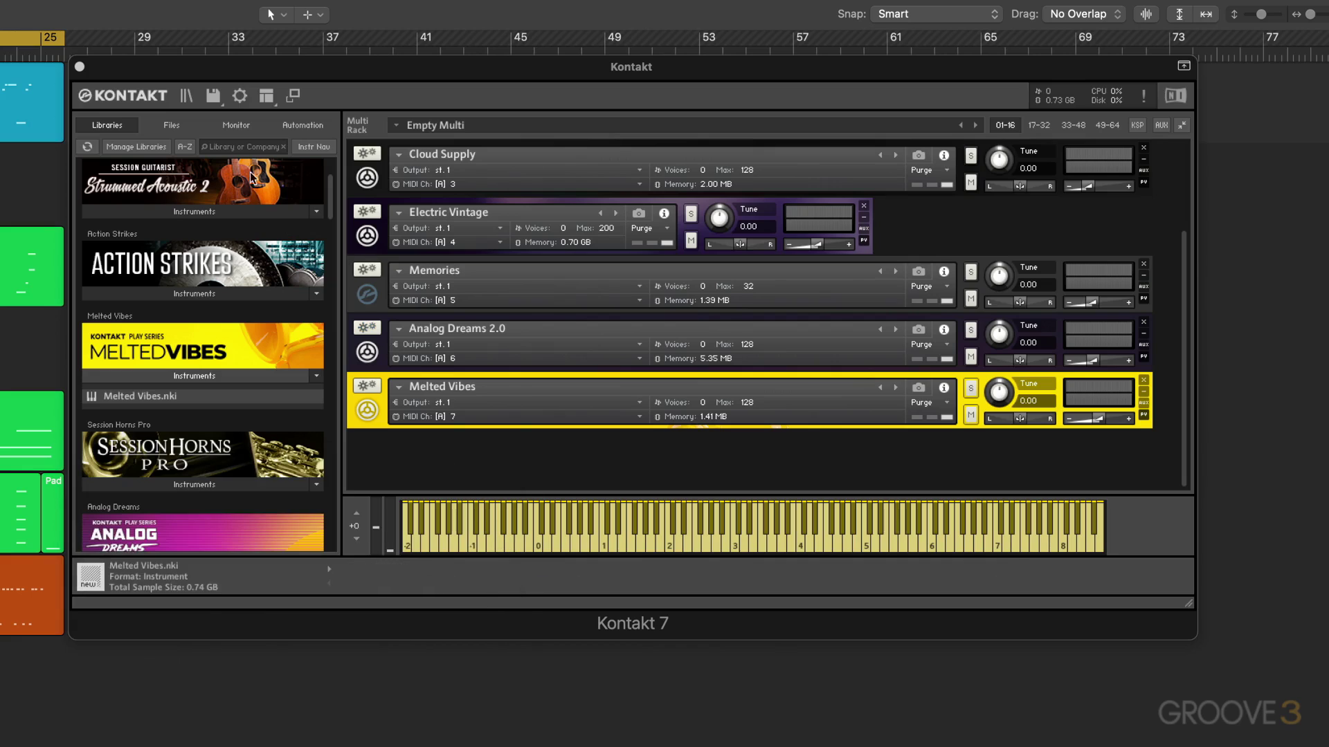
Untick the preload size override, enable the memory server, and set its mode to Manual.
{"action": "left_click", "coordinate": [240, 96]}
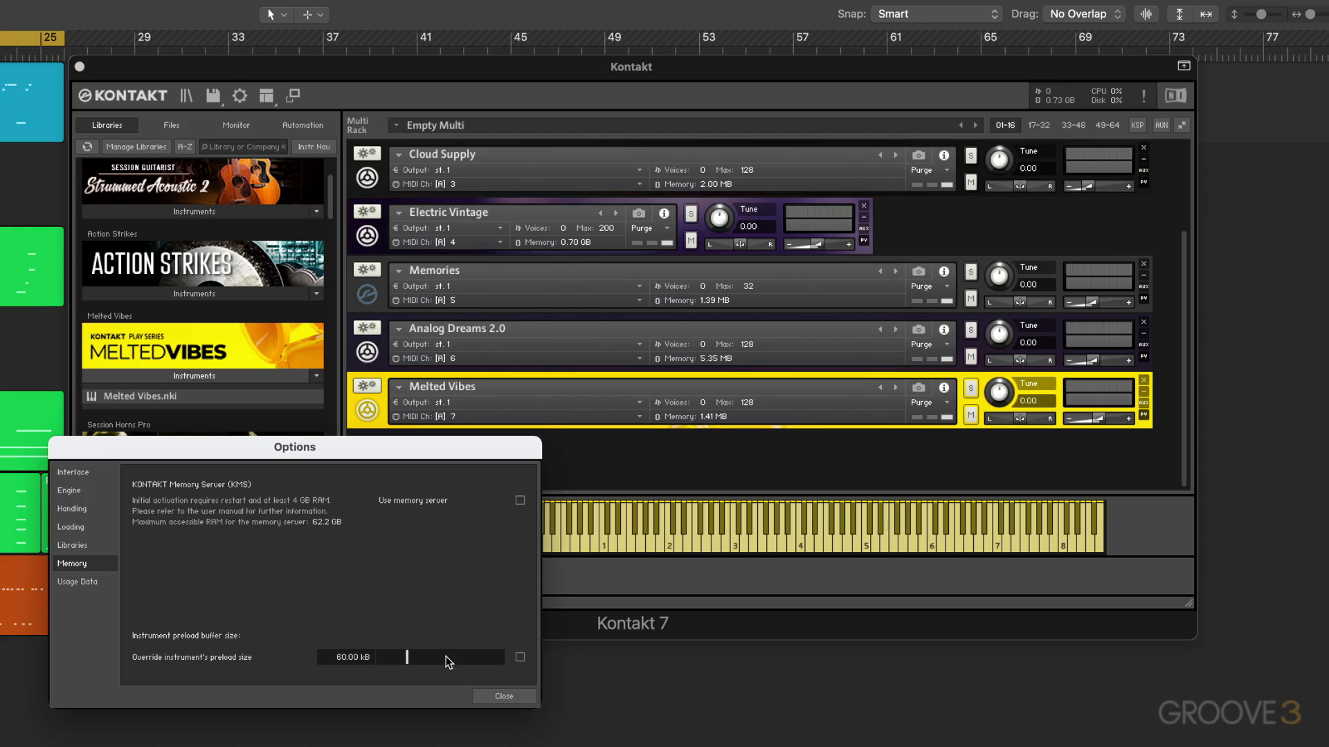
{"action": "left_click", "coordinate": [520, 658]}
{"action": "left_click", "coordinate": [519, 500]}
{"action": "left_click", "coordinate": [227, 646]}
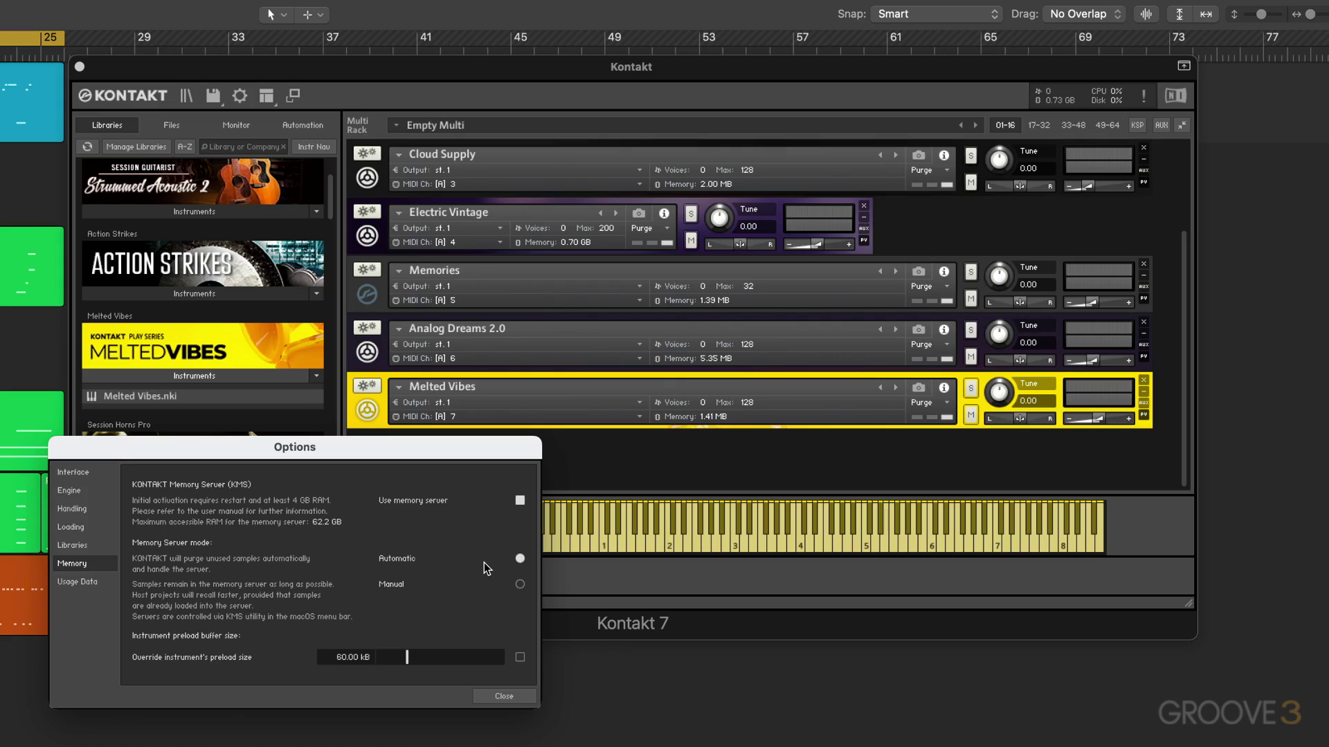
{"action": "left_click", "coordinate": [518, 586]}
Turn the memory server off, leave usage data declined, and close Options back to the rack.
{"action": "left_click", "coordinate": [519, 500]}
{"action": "left_click", "coordinate": [222, 646]}
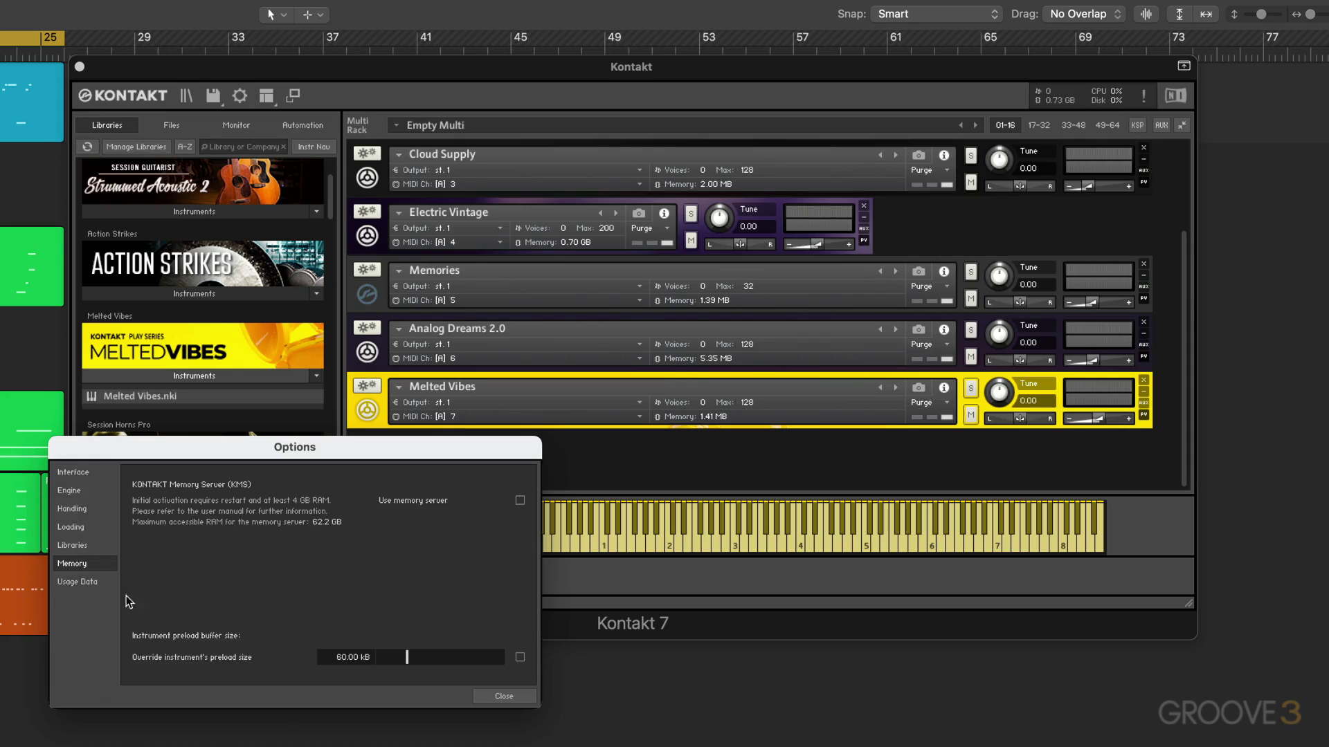
{"action": "left_click", "coordinate": [61, 580]}
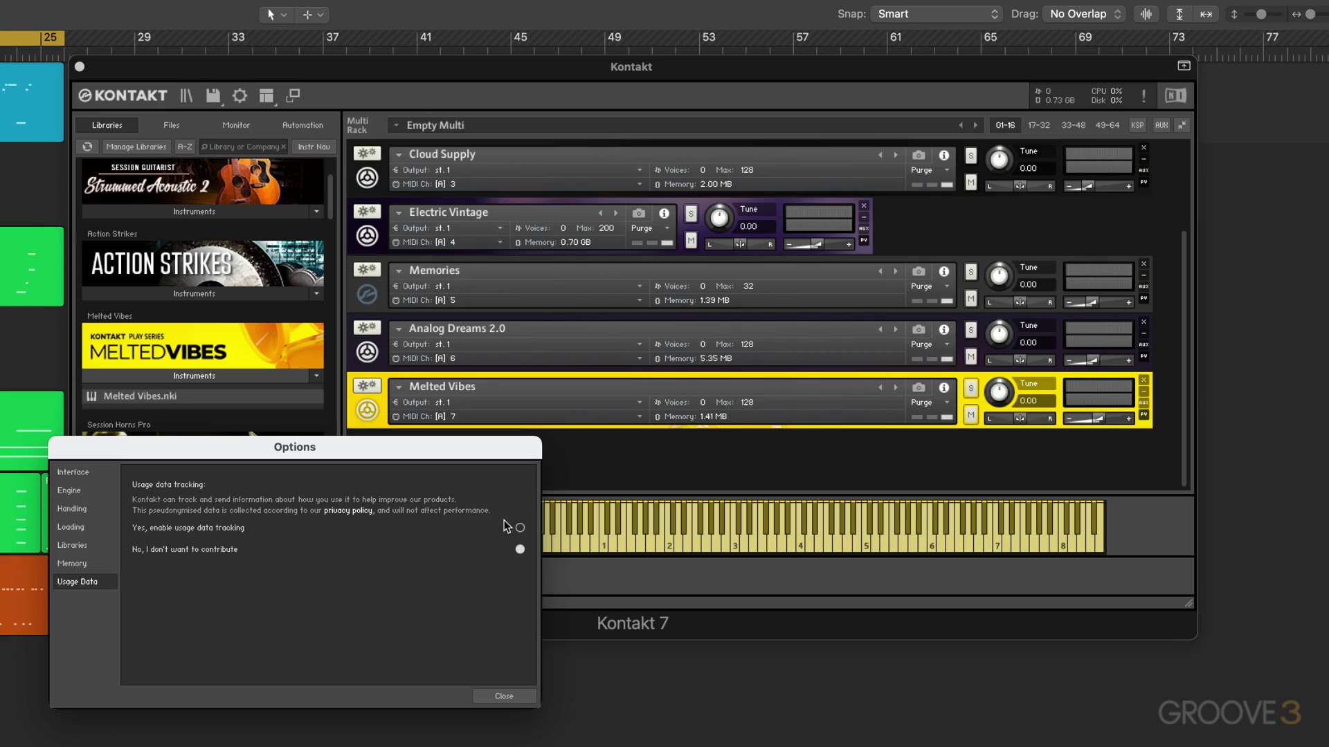
{"action": "left_click", "coordinate": [504, 697]}
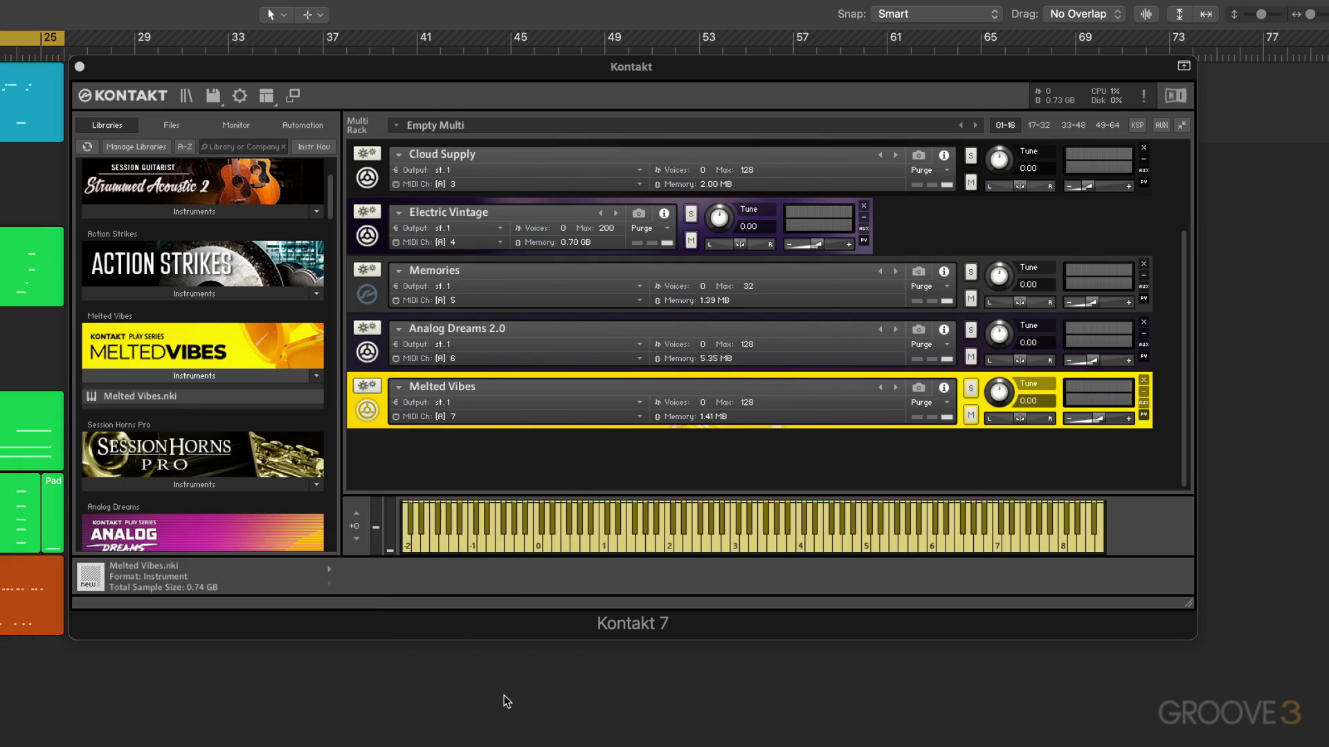